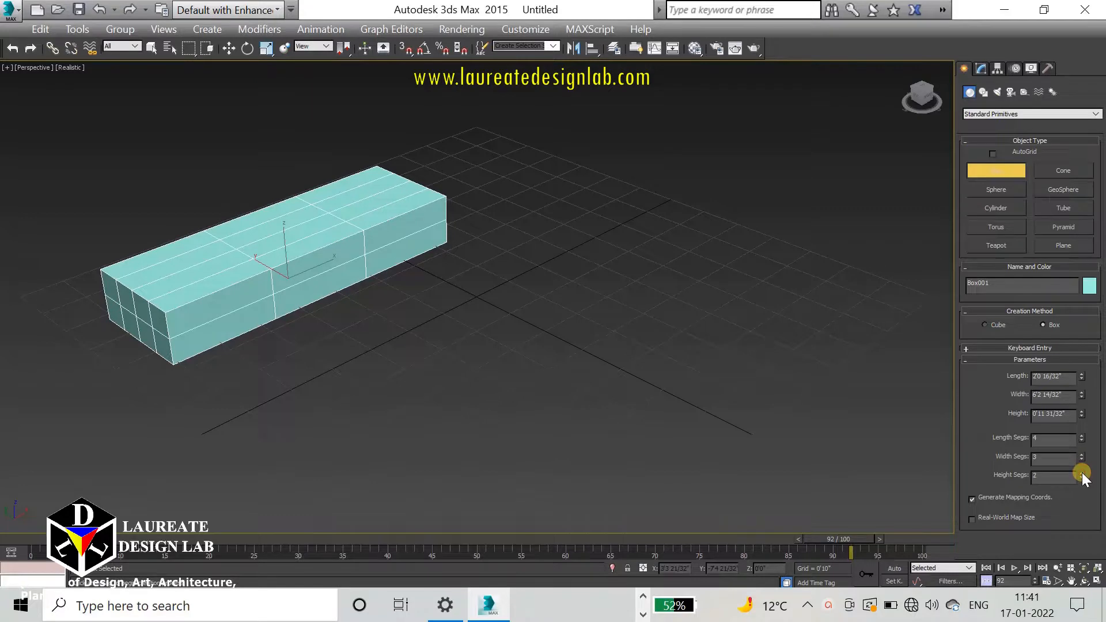
Create a sphere in front of the box and a plane about 1'11" by 6'11" with 3 length and 3 width segments.
click(996, 189)
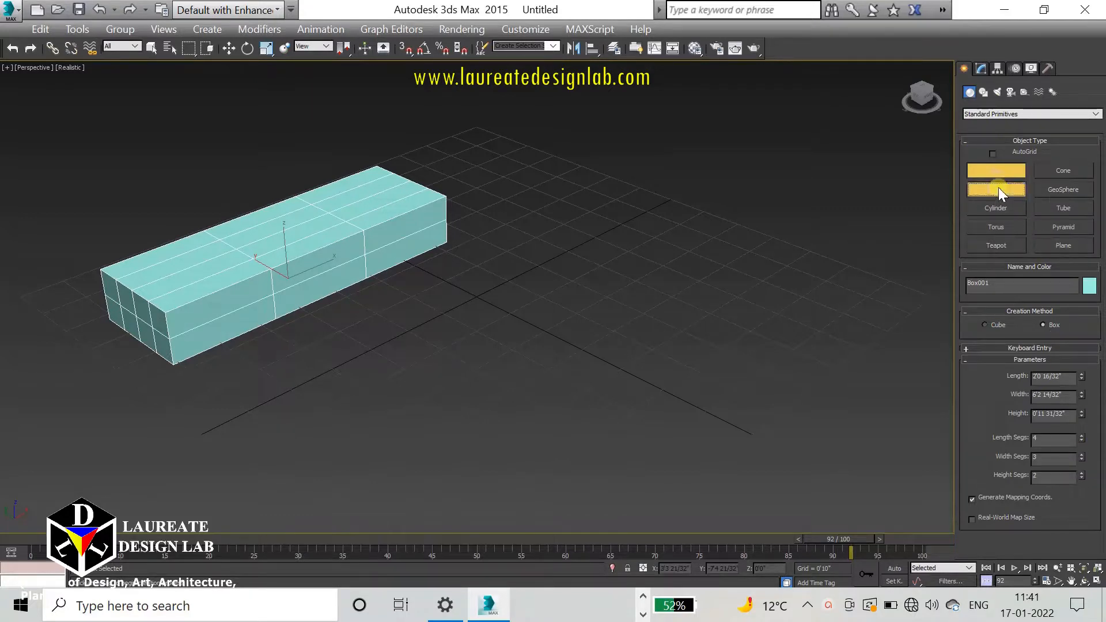
drag(366, 396, 474, 348)
click(1070, 250)
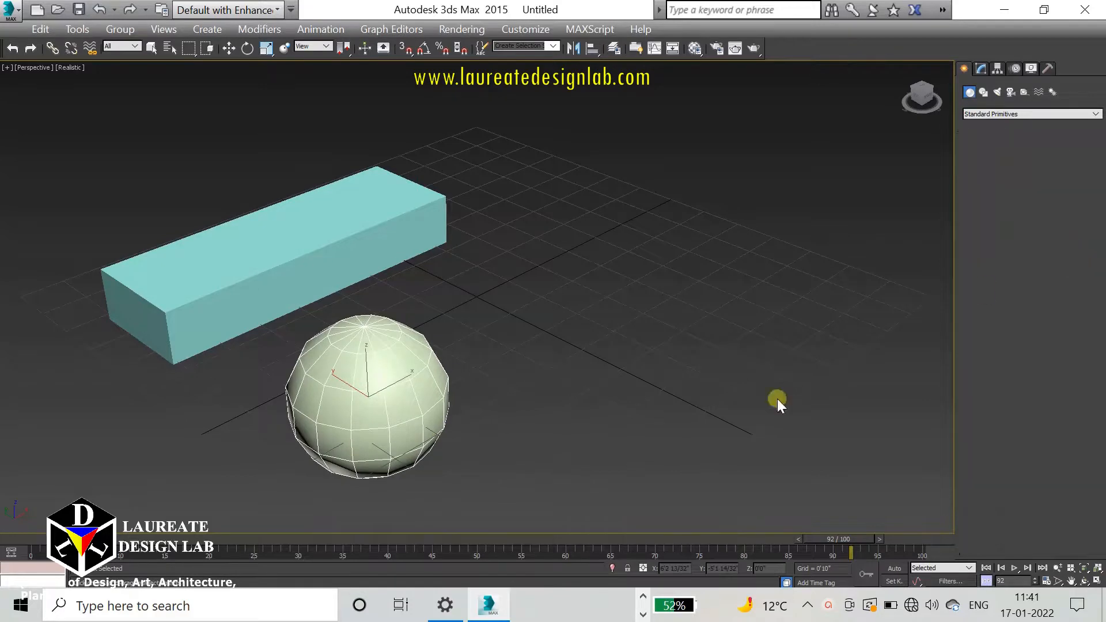
drag(489, 516, 869, 370)
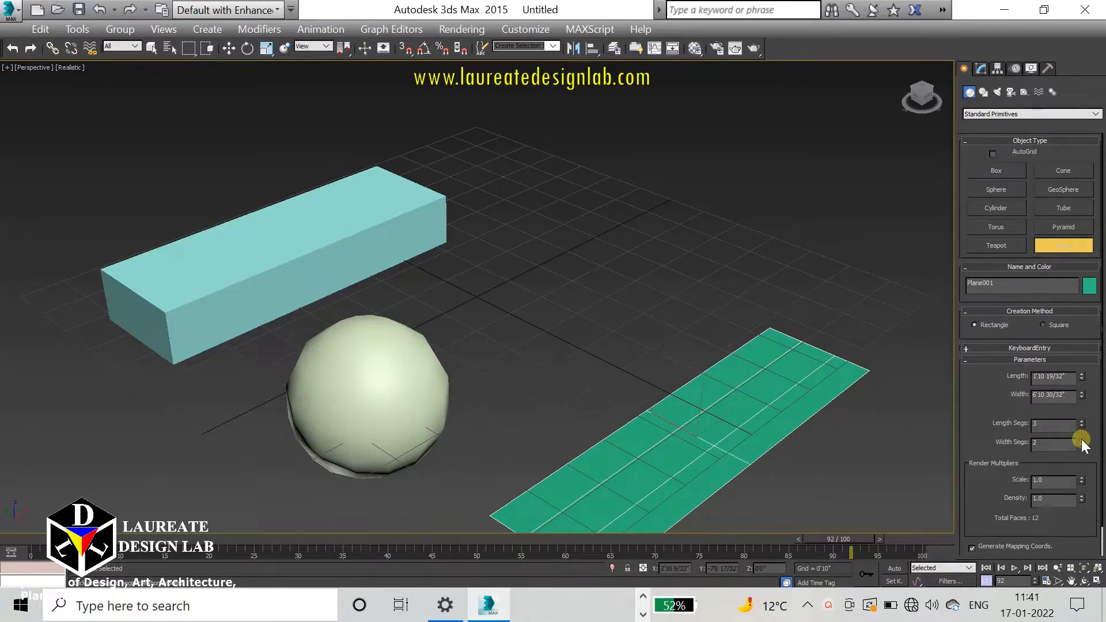
middle_drag(859, 406, 772, 383)
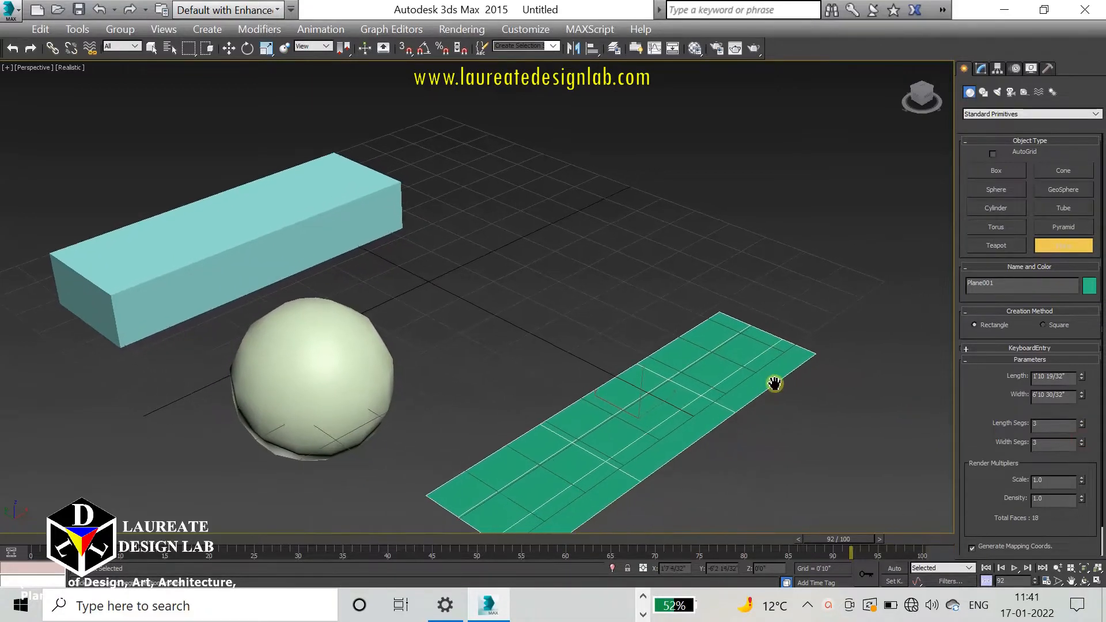
right_click(725, 278)
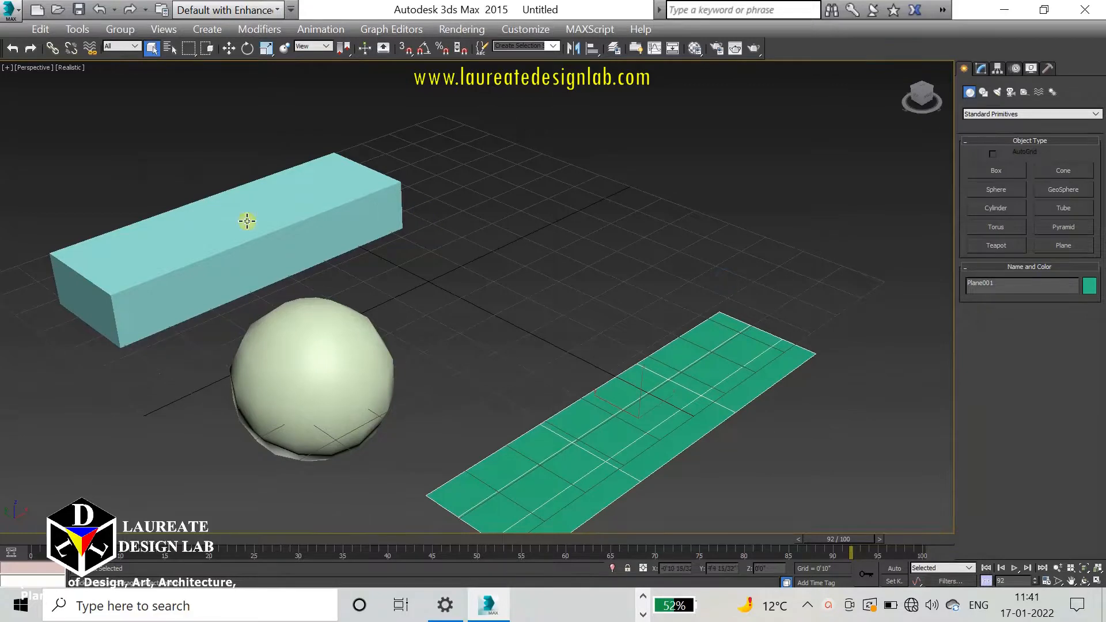
Apply an FFD 4x4x4 modifier to the box.
middle_drag(247, 220, 323, 274)
click(327, 275)
click(979, 68)
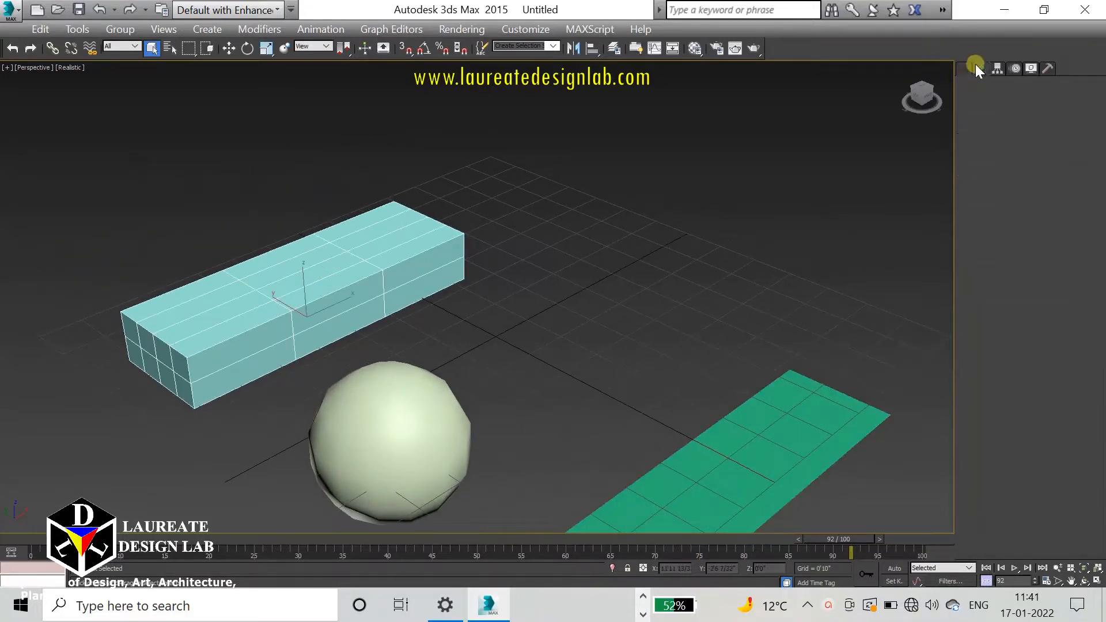
click(1004, 112)
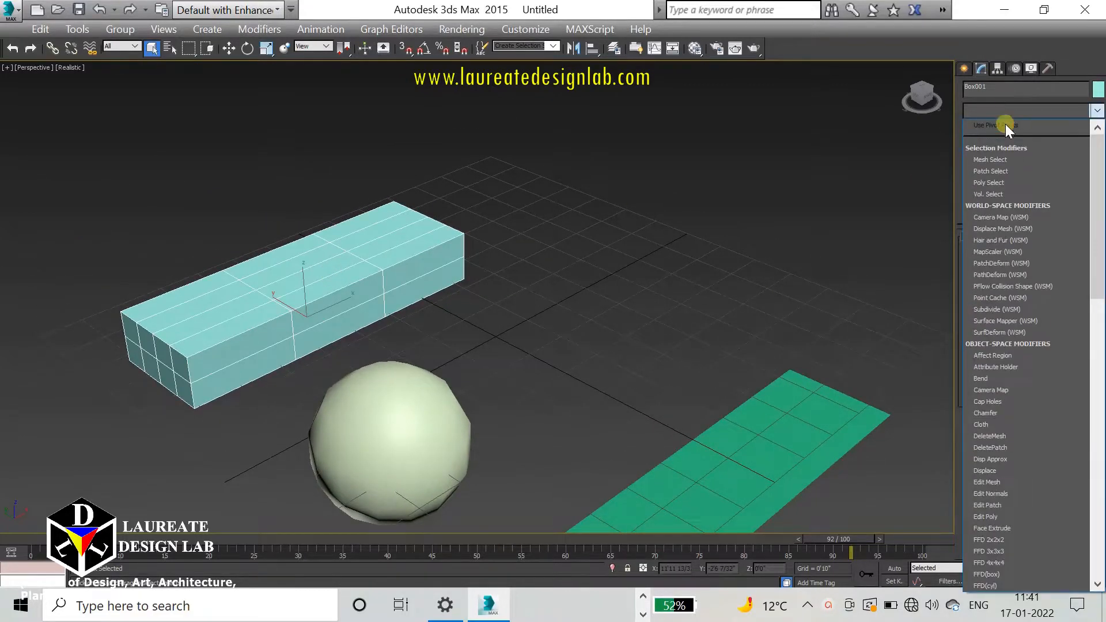
click(1006, 564)
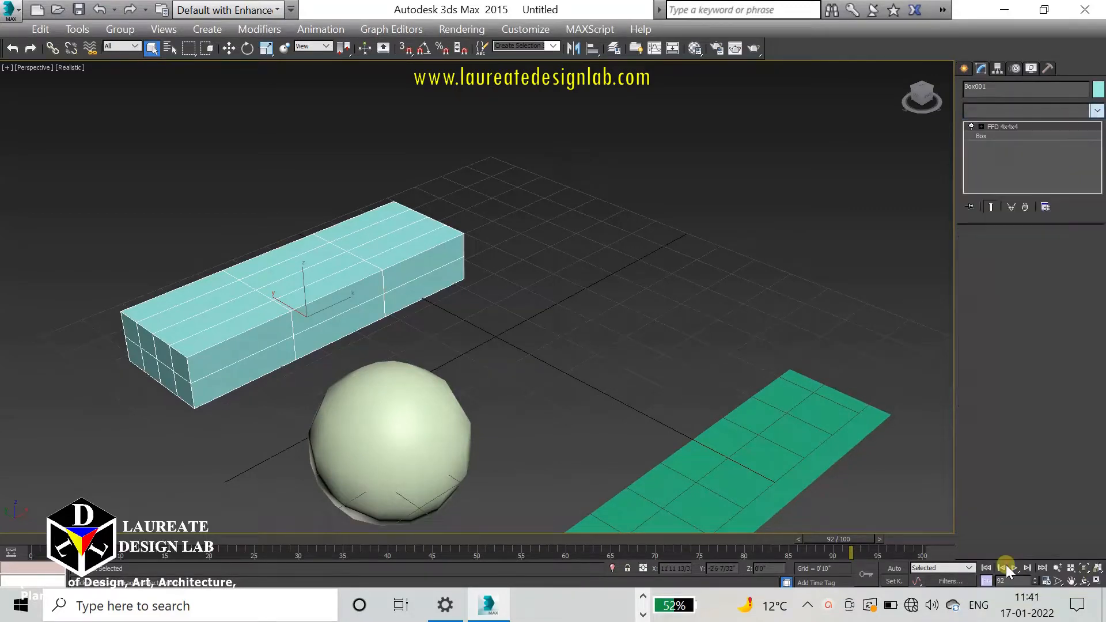
Apply an FFD 3x3x3 modifier to the sphere.
click(359, 444)
click(1042, 113)
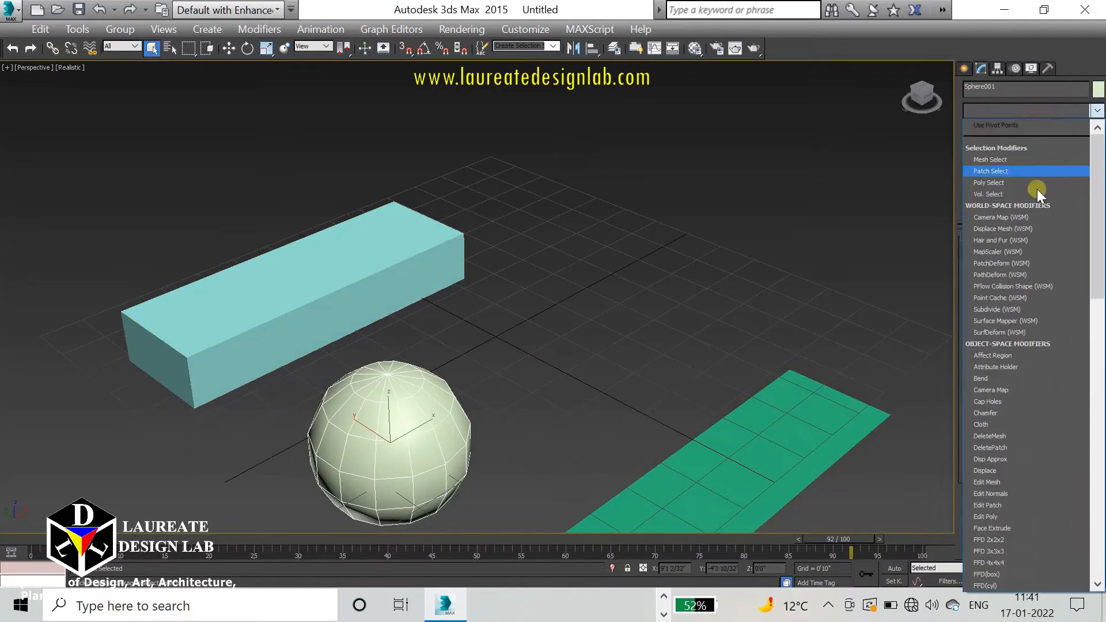
click(1017, 547)
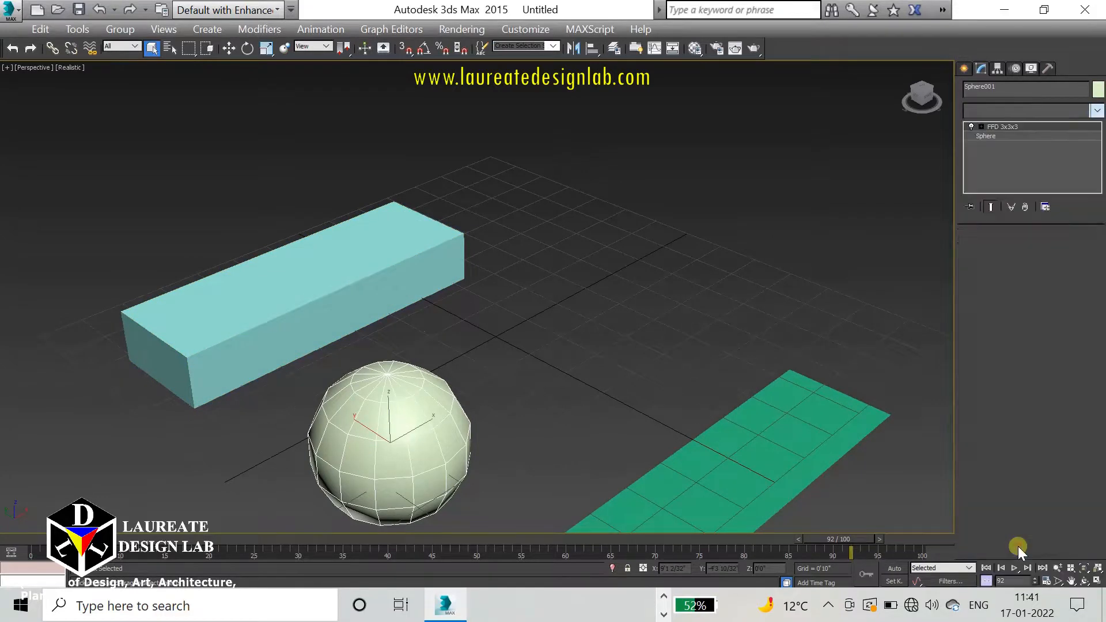
alt+middle_drag(789, 469, 716, 343)
right_click(717, 342)
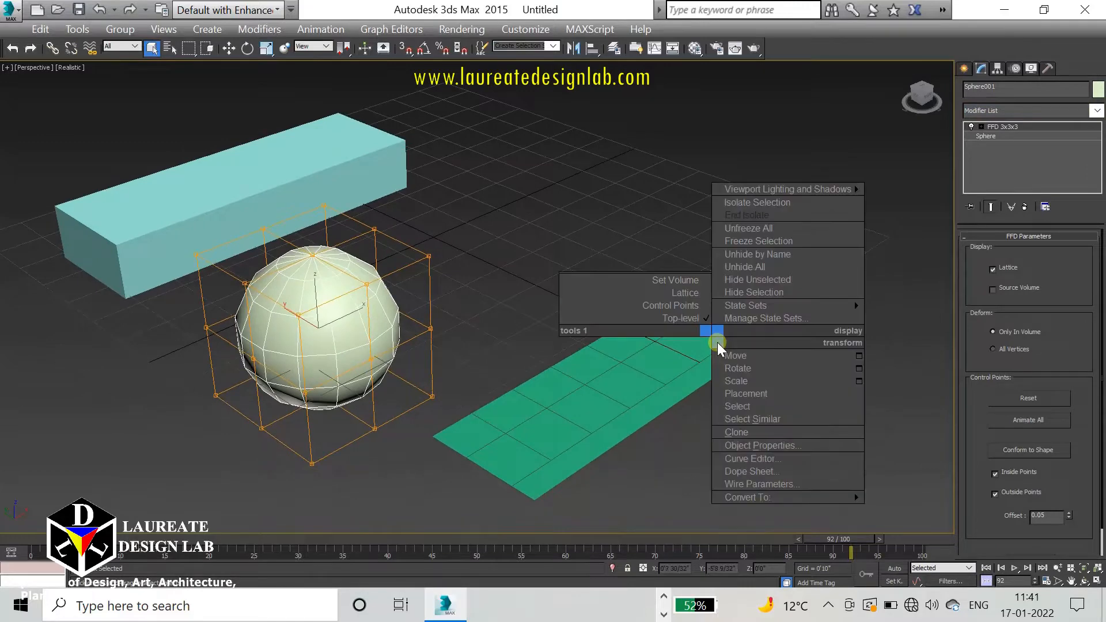
Apply an FFD 2x2x2 modifier to the green plane.
click(619, 355)
click(620, 355)
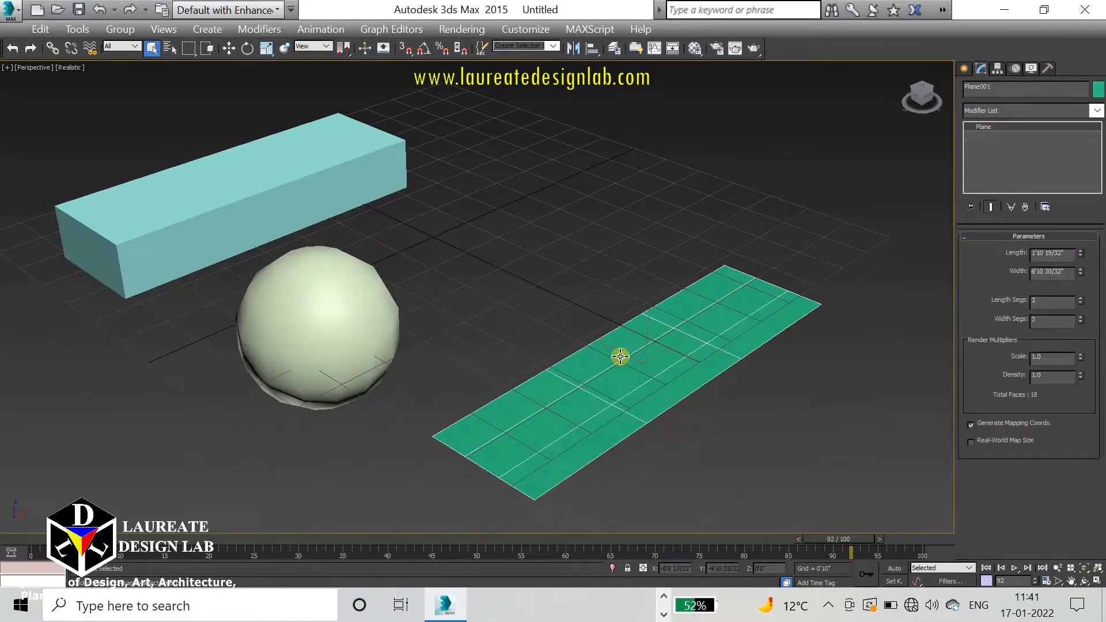
click(1027, 112)
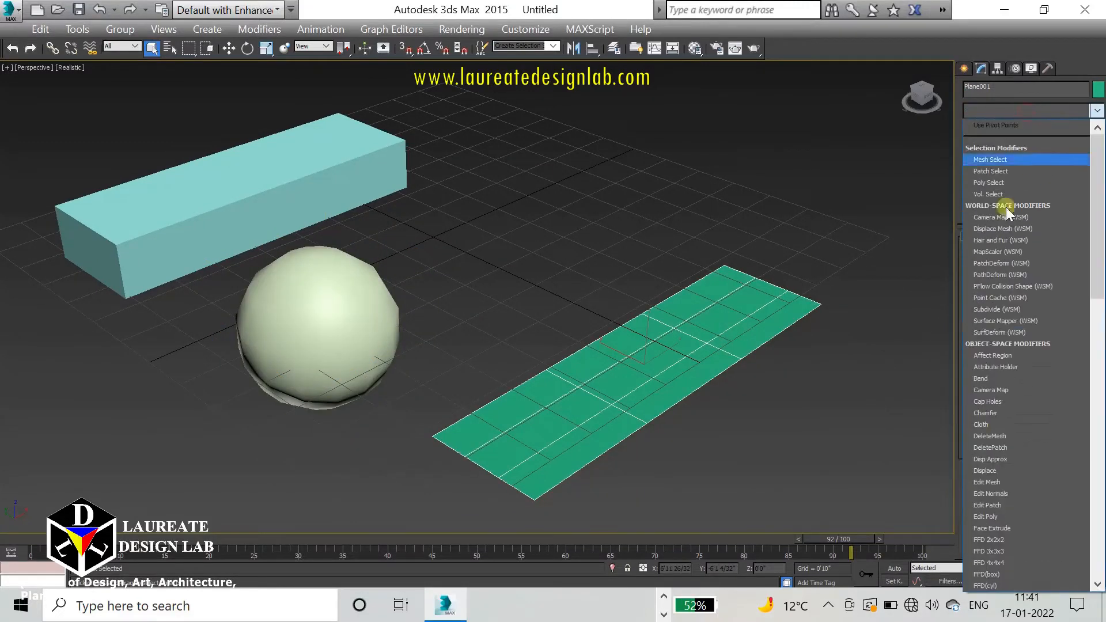
click(1003, 541)
Enter the Control Points level of the box's FFD 4x4x4 and select all lattice points at the box's +X end from above.
middle_drag(443, 224, 499, 320)
click(508, 295)
scroll(535, 316, up, 2)
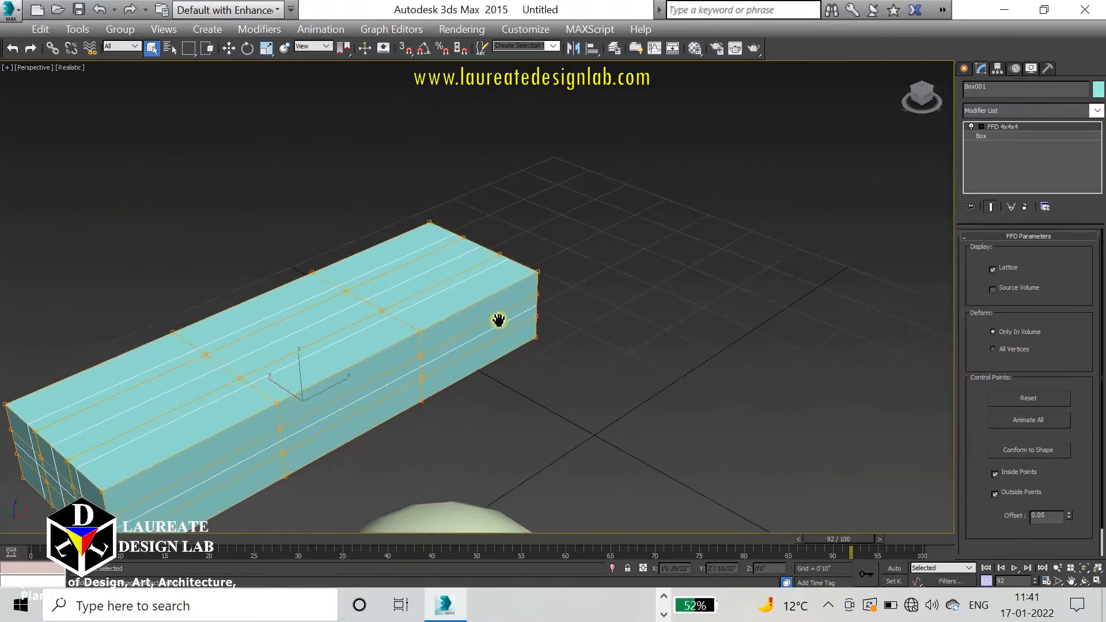
click(980, 126)
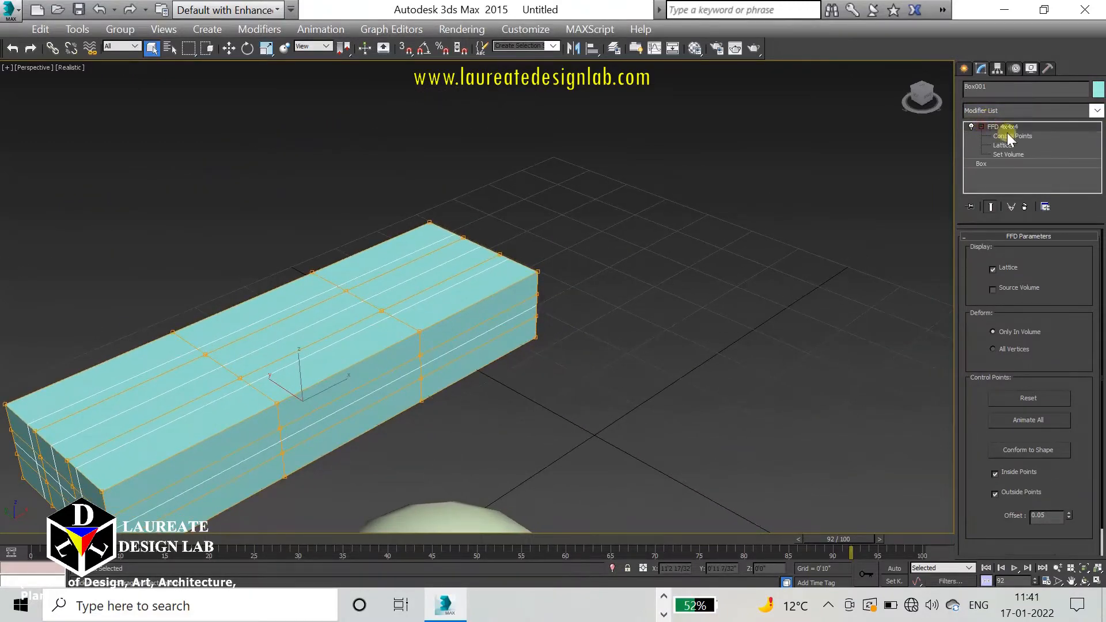
click(1015, 136)
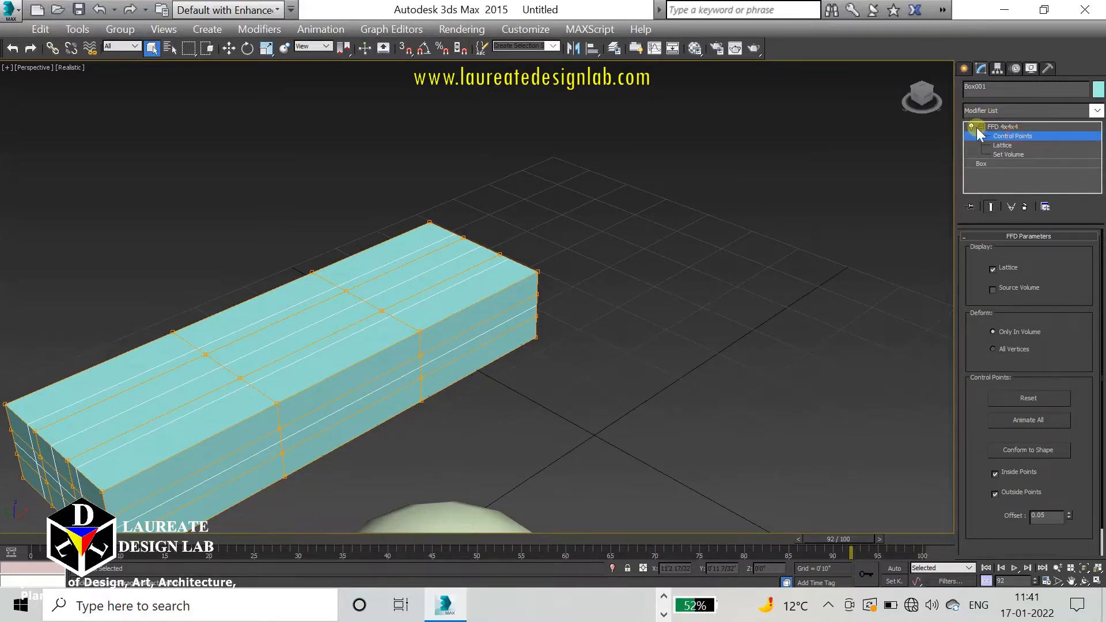
click(922, 91)
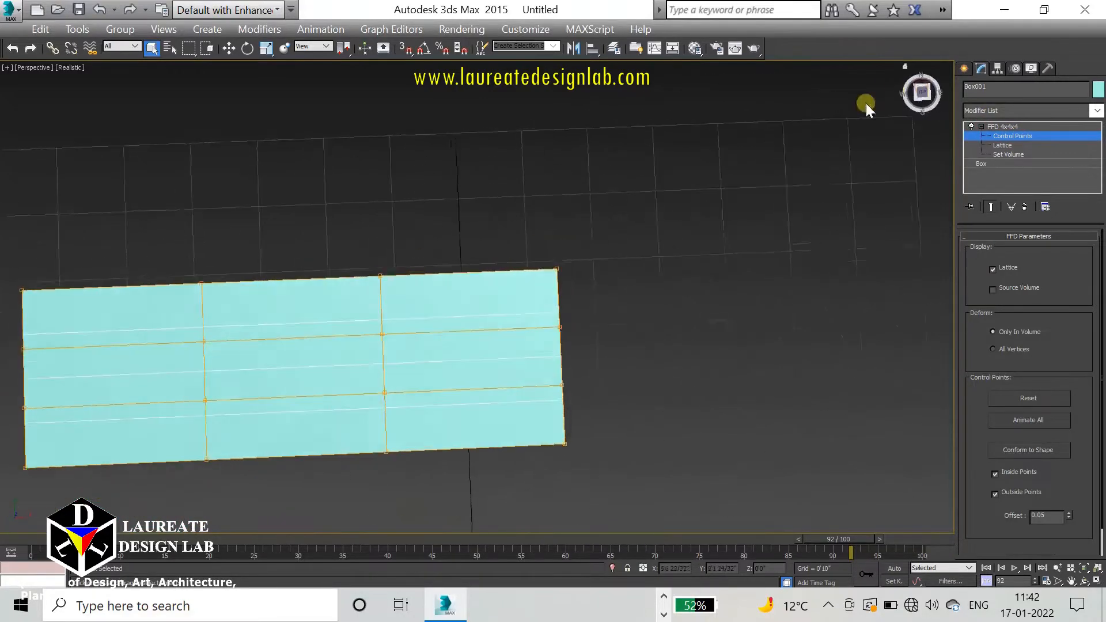
drag(645, 499, 650, 509)
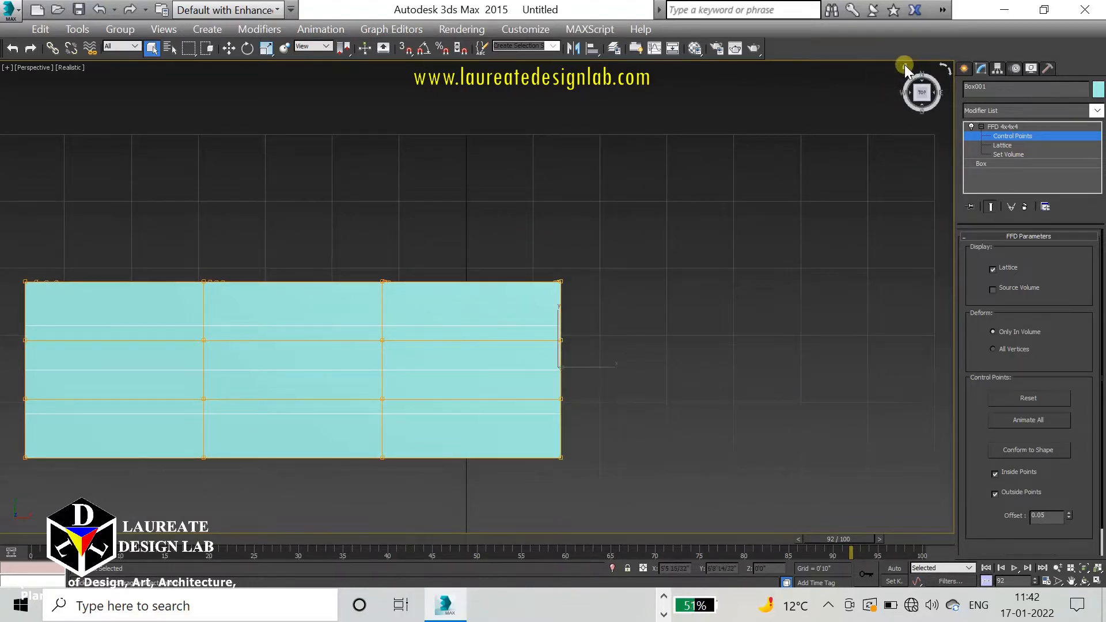
Move the box's selected end control points up about 3'8" along Z and exit the Control Points level.
click(906, 65)
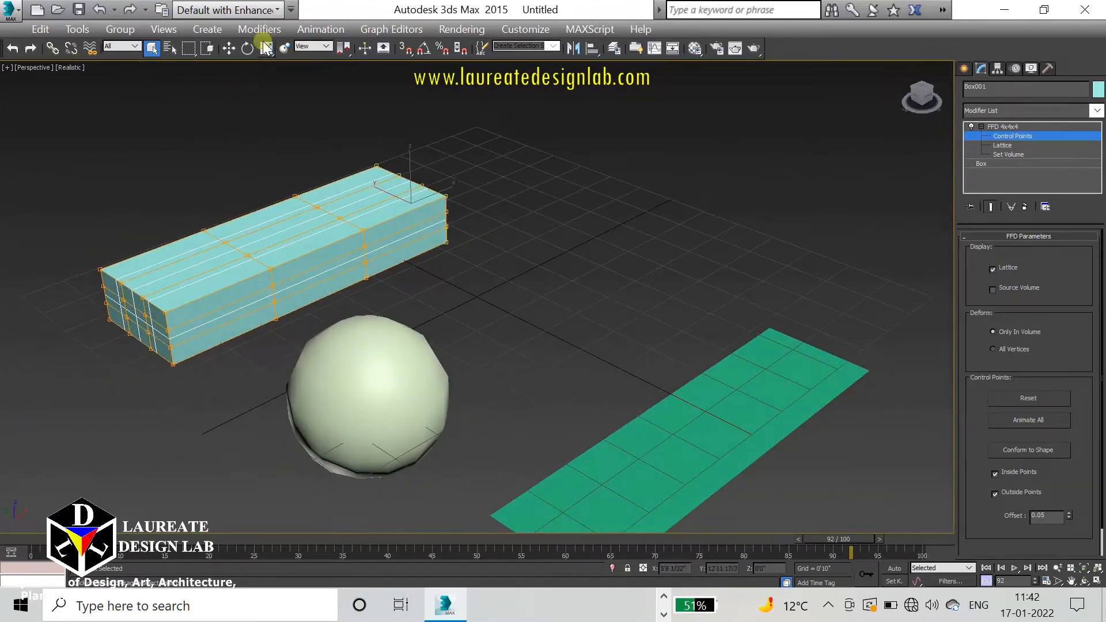
click(228, 48)
middle_drag(395, 177, 433, 233)
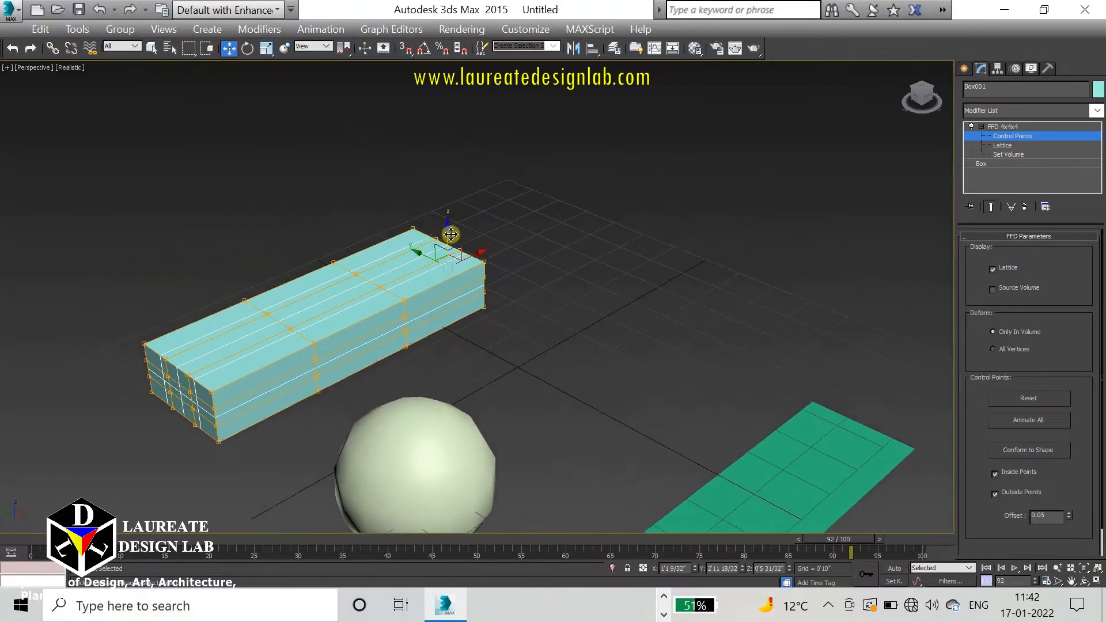
drag(448, 231, 410, 70)
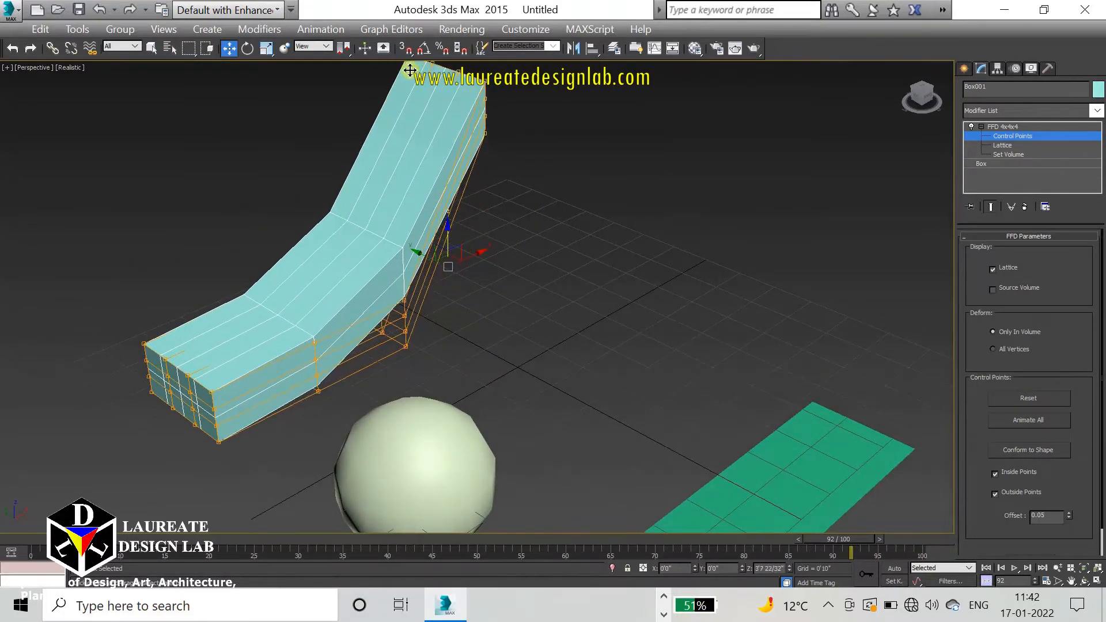
scroll(486, 323, down, 5)
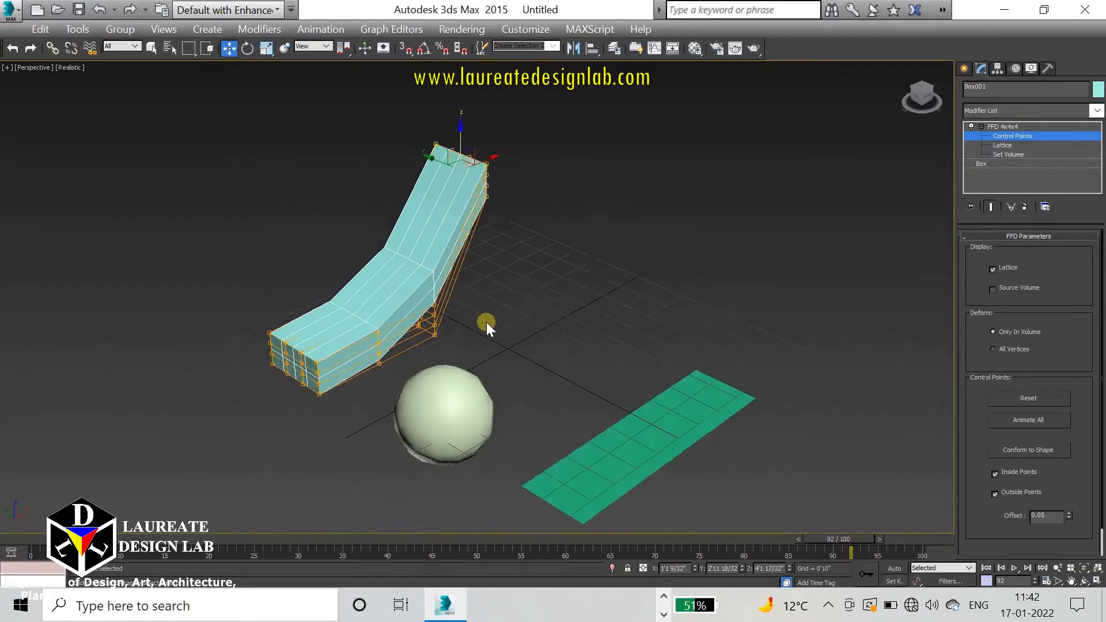
click(473, 356)
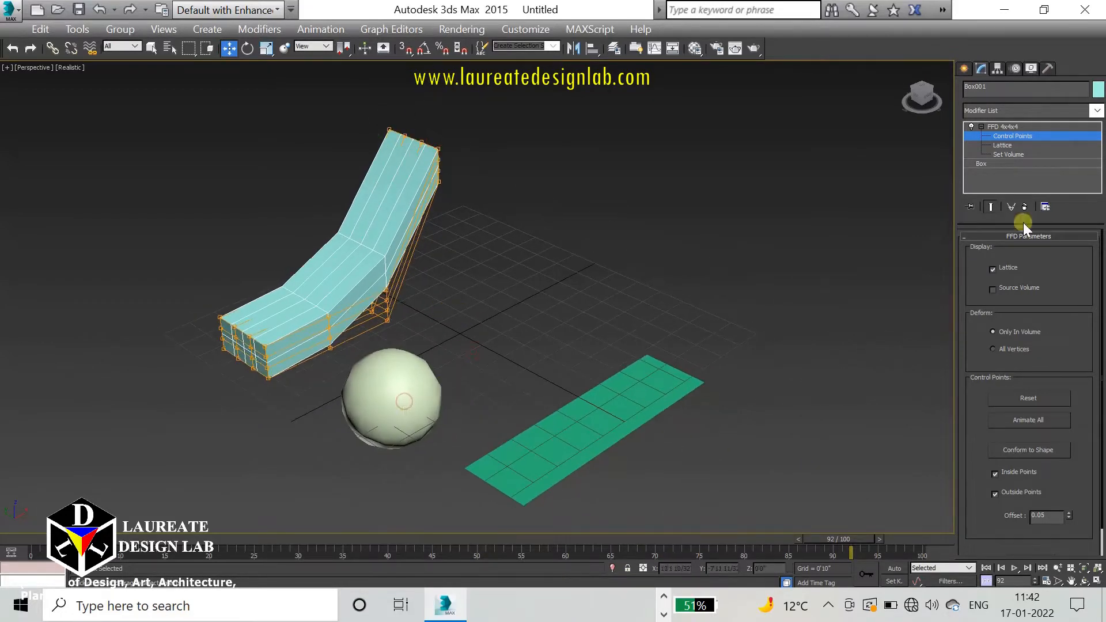
click(999, 123)
Enter the Control Points level of the sphere's FFD 3x3x3 and select its top layer of lattice points from a side view.
click(367, 387)
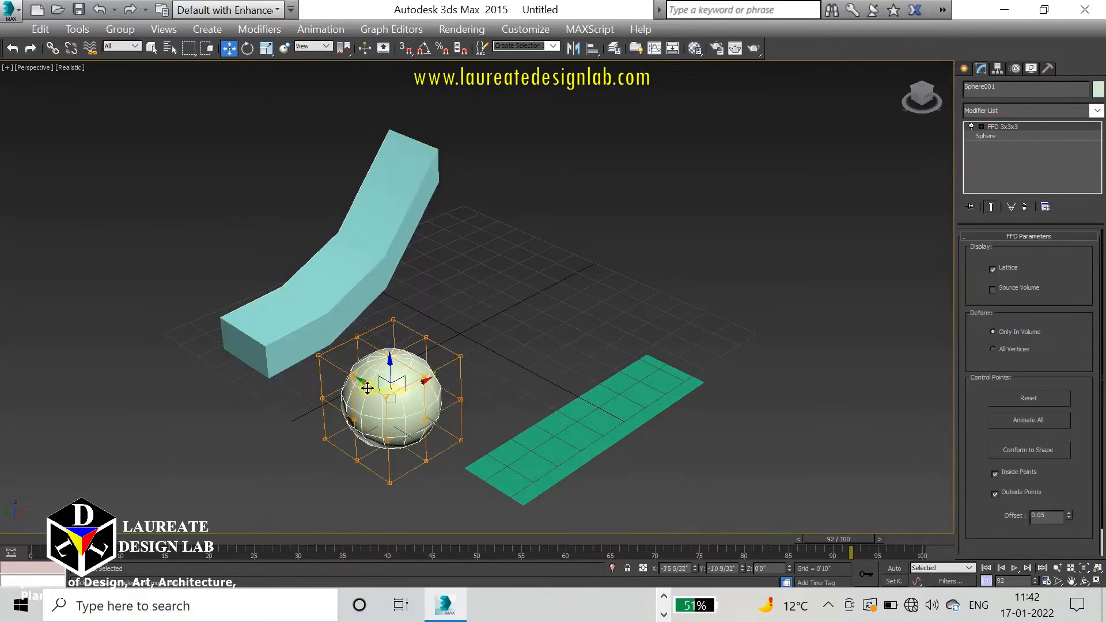
click(980, 127)
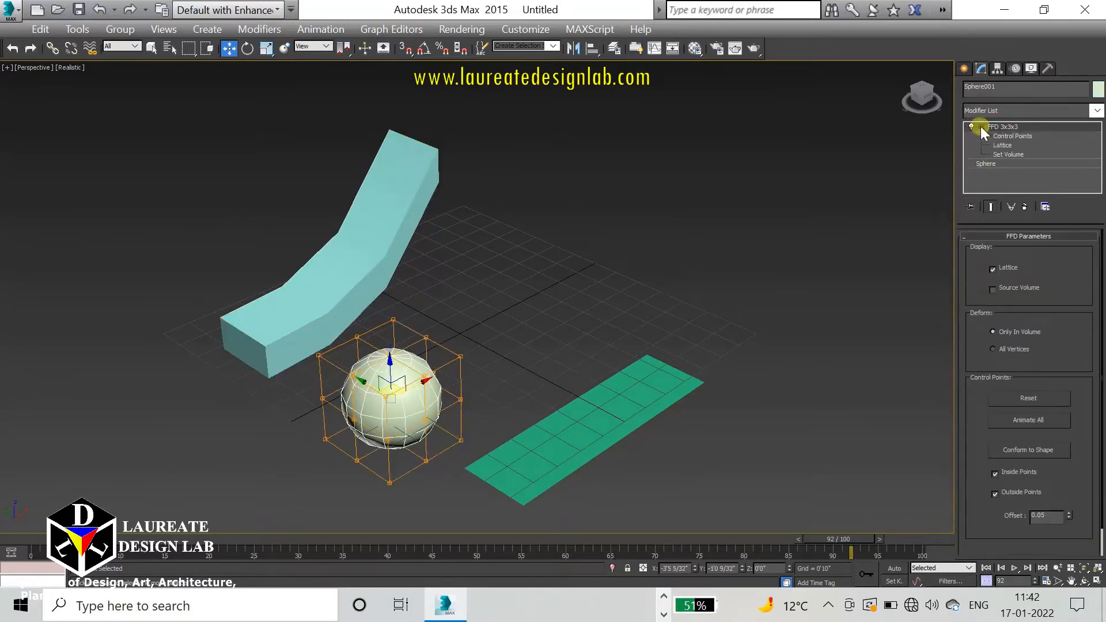
click(1003, 137)
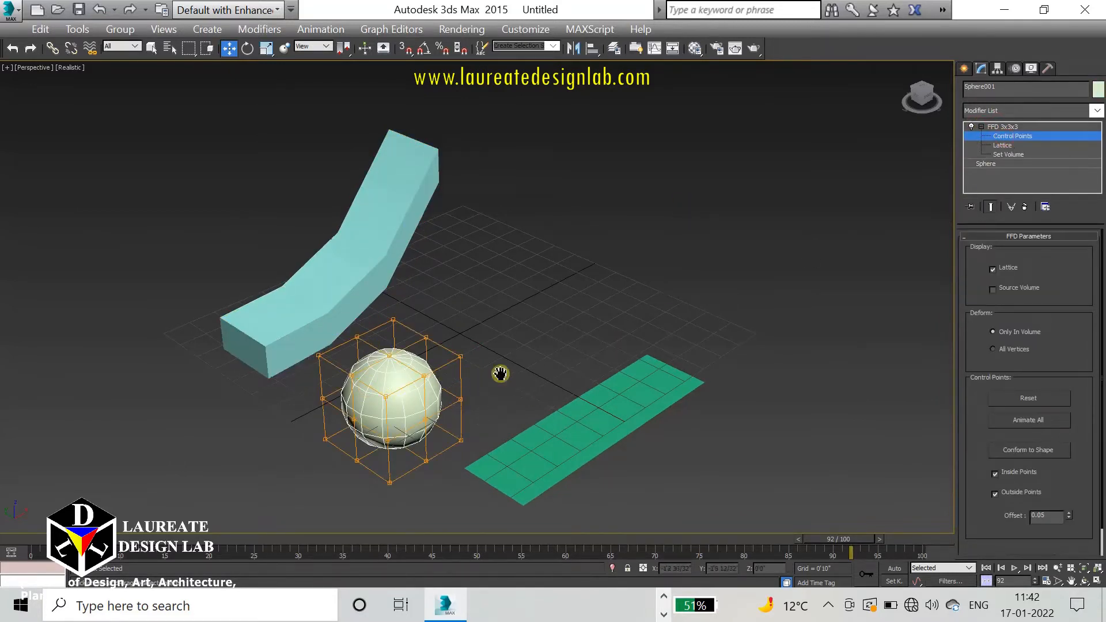
middle_drag(499, 374, 534, 371)
drag(931, 99, 888, 110)
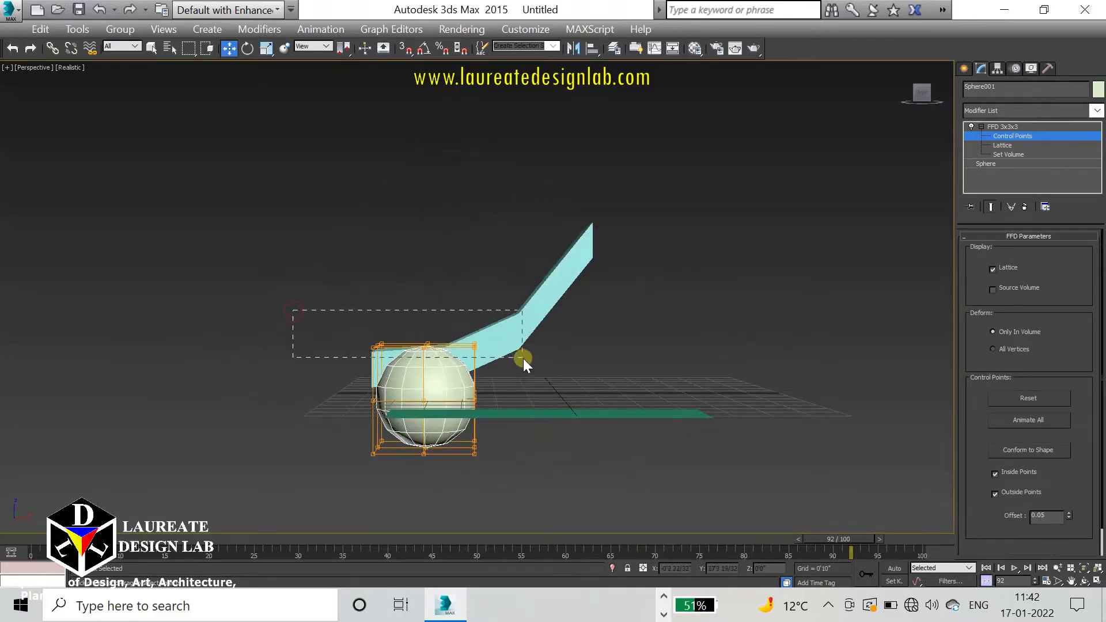
drag(522, 358, 523, 358)
Shift the sphere's top control points about 2'5" along Y to slant it, and exit the Control Points level.
click(903, 68)
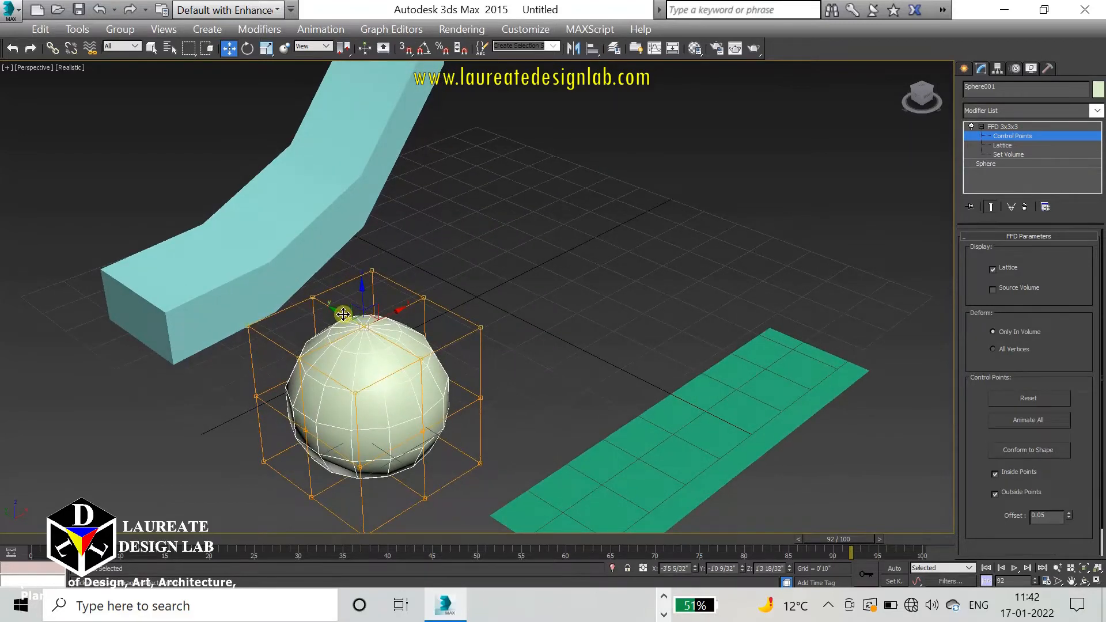
drag(343, 314, 244, 235)
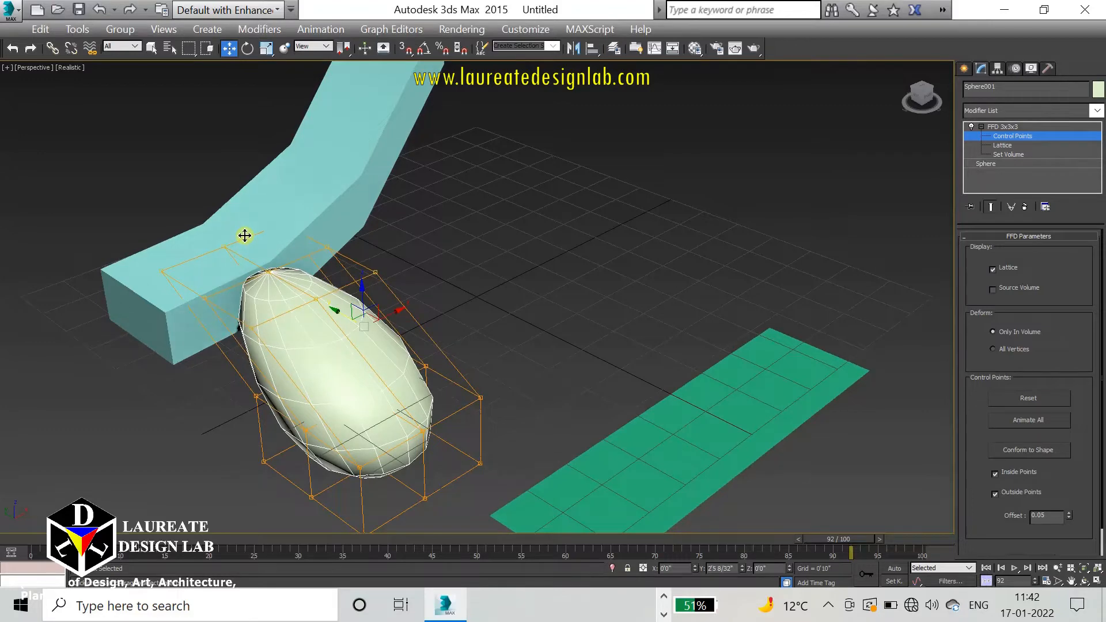
middle_drag(347, 336, 469, 260)
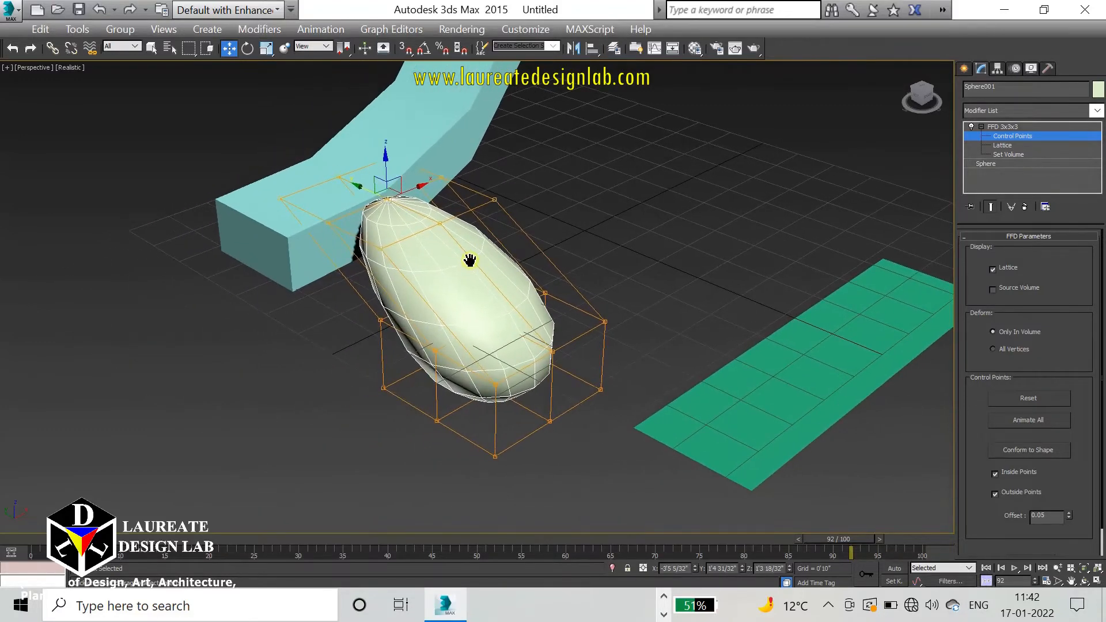
middle_drag(597, 311, 599, 337)
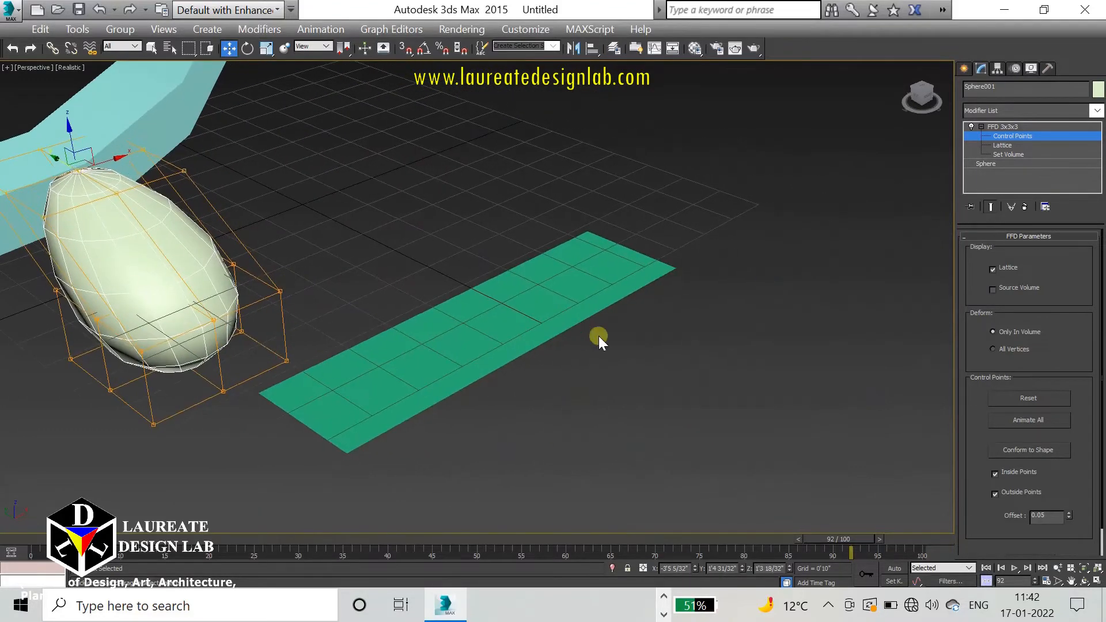
click(1019, 127)
Enter the Control Points level of the plane's FFD 2x2x2 and select the lattice points at two diagonally opposite corners.
middle_drag(683, 297, 841, 351)
click(611, 390)
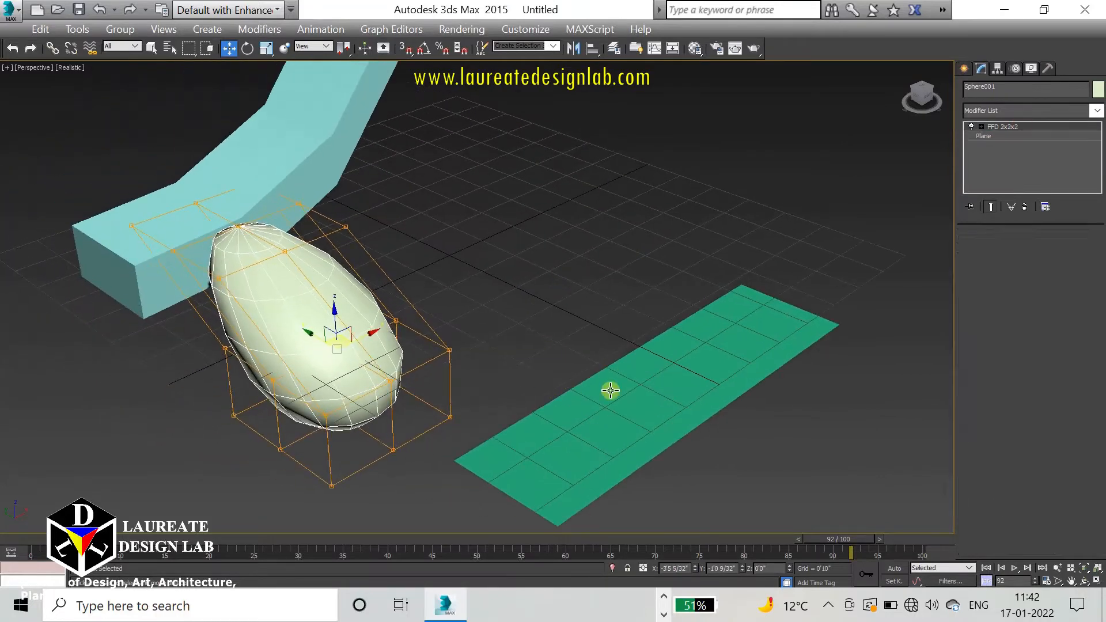
middle_drag(686, 380, 510, 342)
click(983, 126)
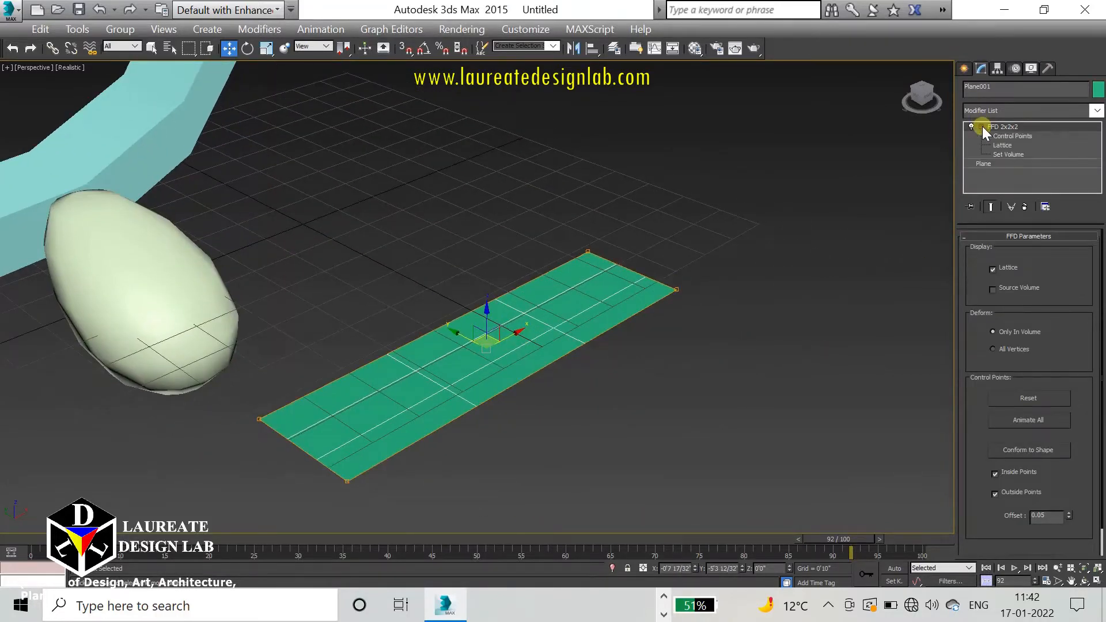
click(1006, 136)
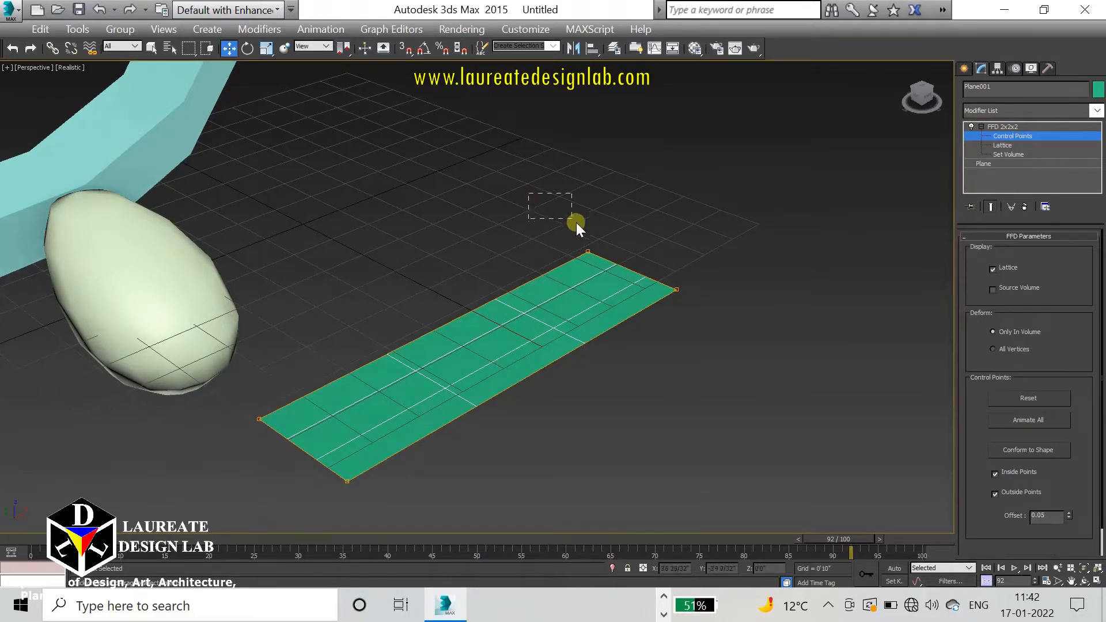
drag(627, 274, 625, 279)
ctrl+drag(327, 463, 371, 521)
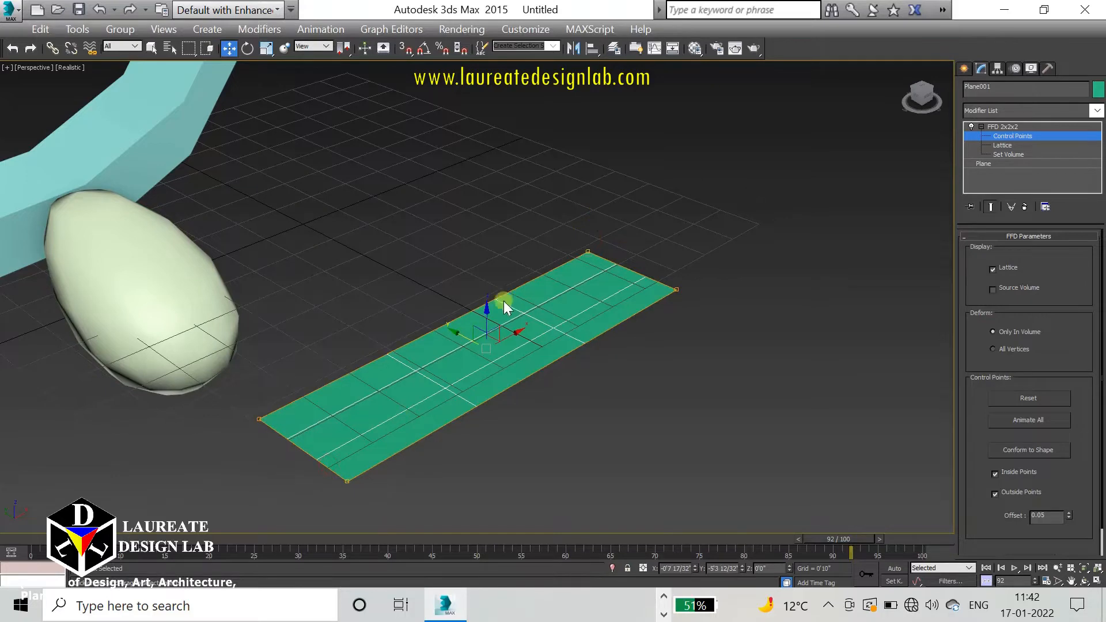
Raise the plane's two selected corner control points along Z to twist the plane, and clear the point selection.
drag(488, 311, 489, 245)
middle_drag(486, 255, 554, 368)
scroll(528, 424, down, 2)
click(852, 343)
middle_drag(699, 388, 667, 379)
Create a pointed cone beside the plane with a base radius of about 0'11" and a height of about 3'11".
click(964, 68)
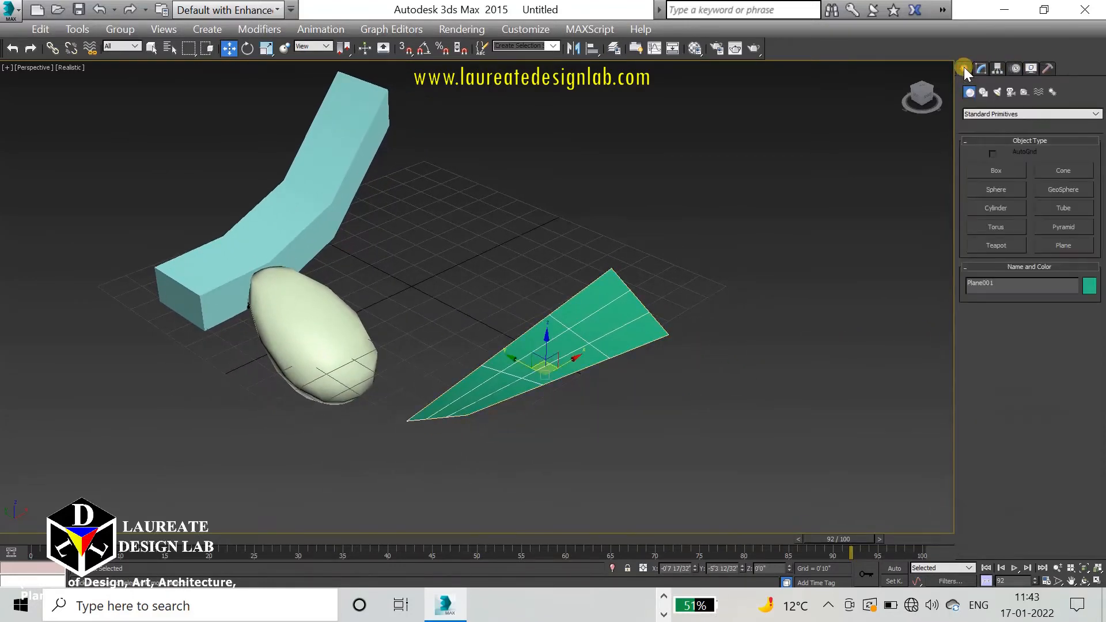
middle_drag(777, 328, 713, 338)
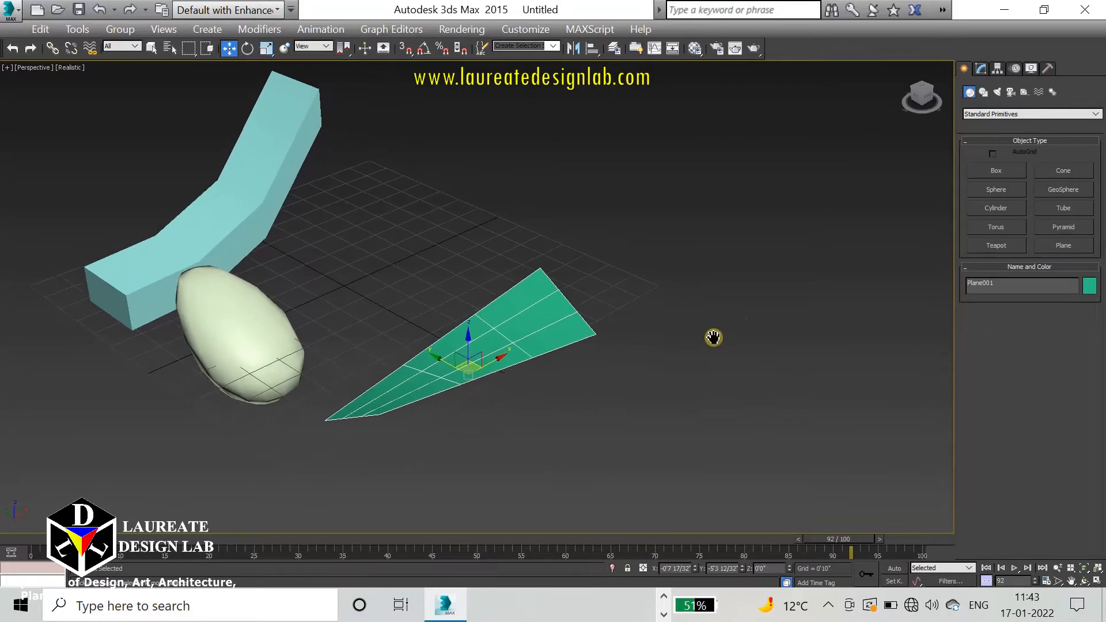
click(1054, 168)
drag(635, 456, 679, 456)
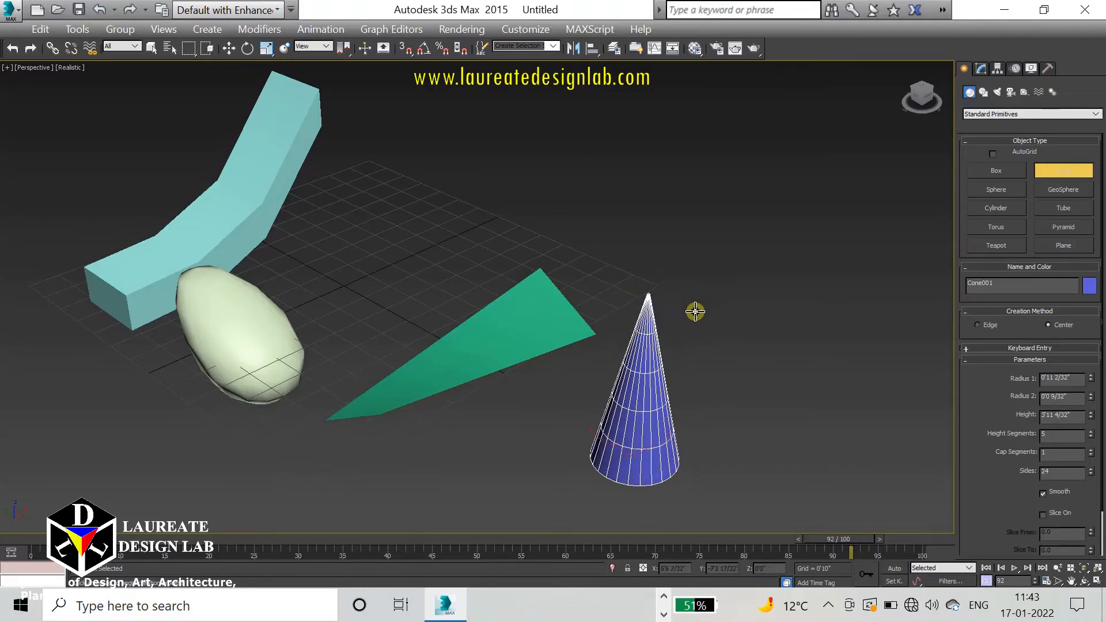
scroll(526, 385, up, 6)
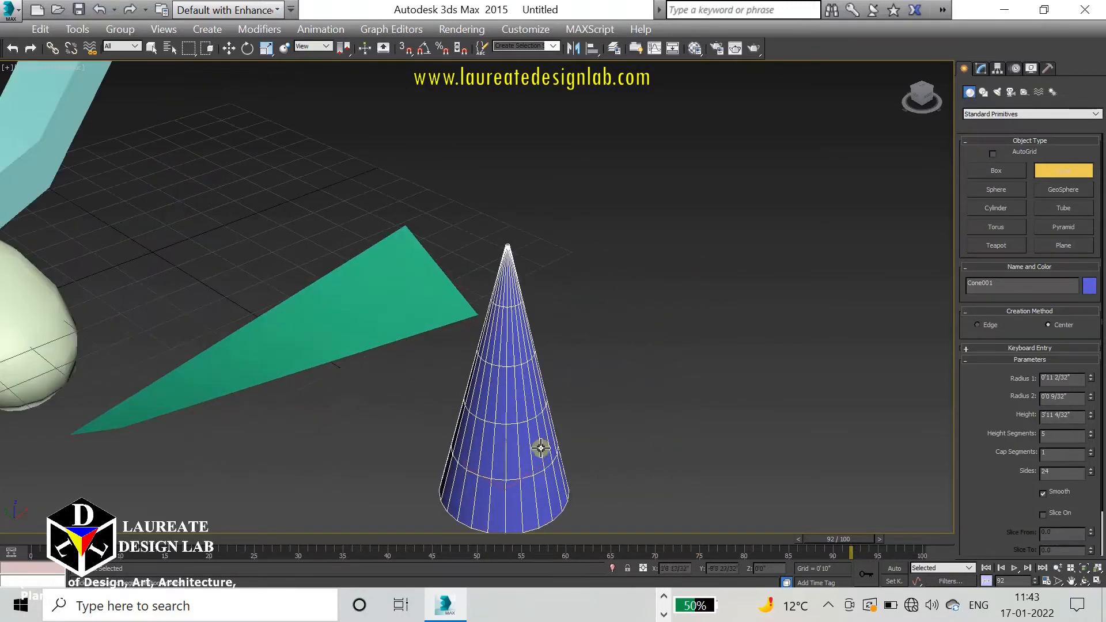
middle_drag(540, 433, 487, 370)
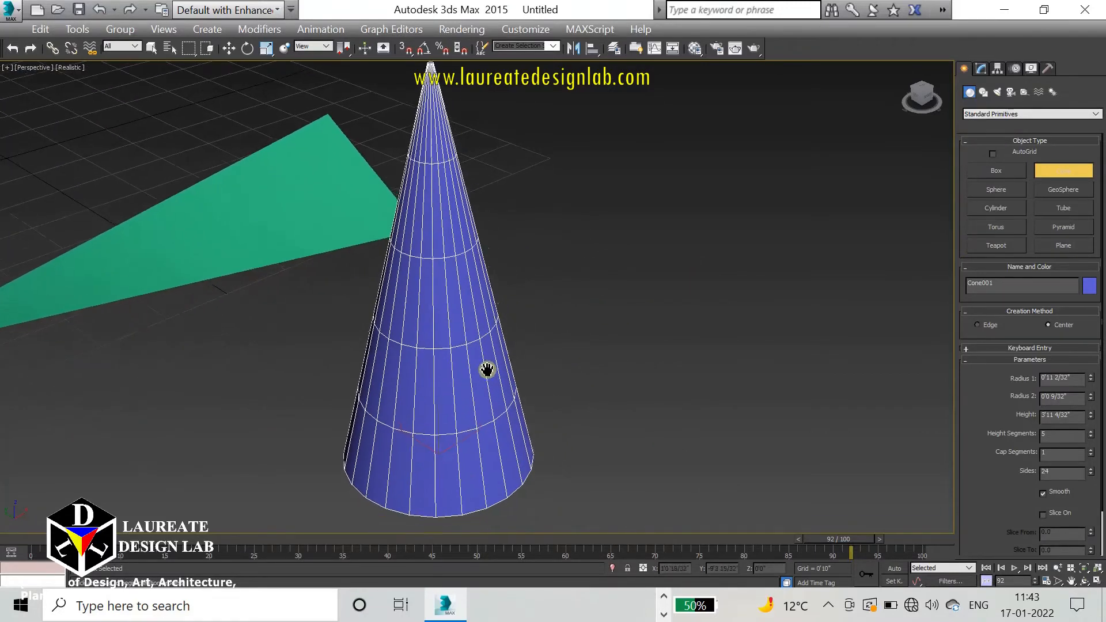
Apply an FFD 4x4x4 modifier to the cone.
click(981, 68)
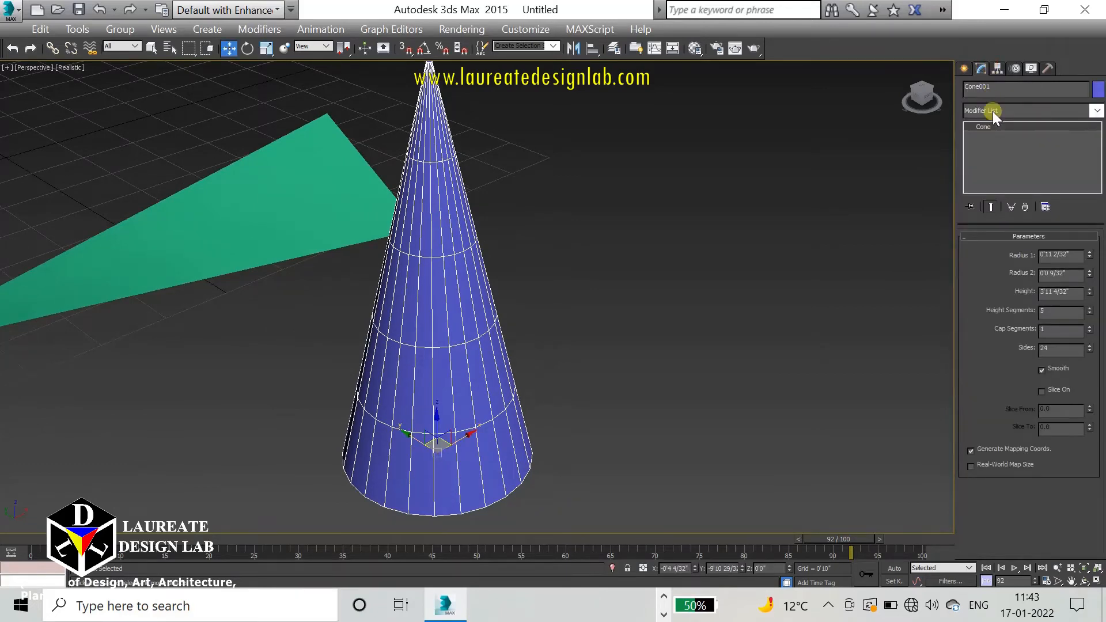
click(993, 112)
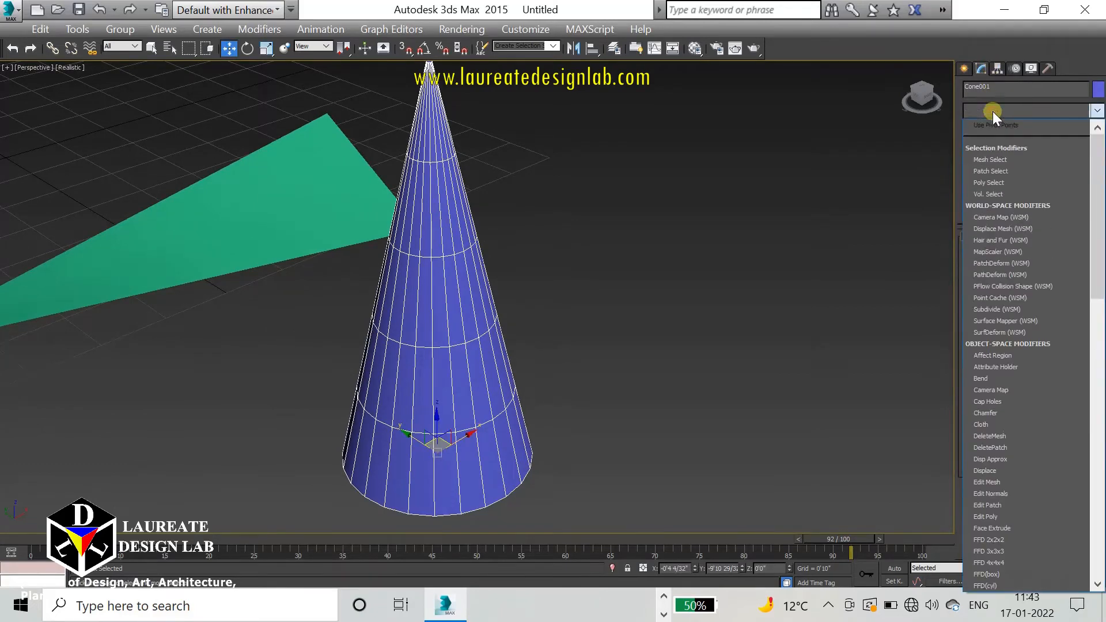
click(993, 559)
scroll(769, 380, down, 4)
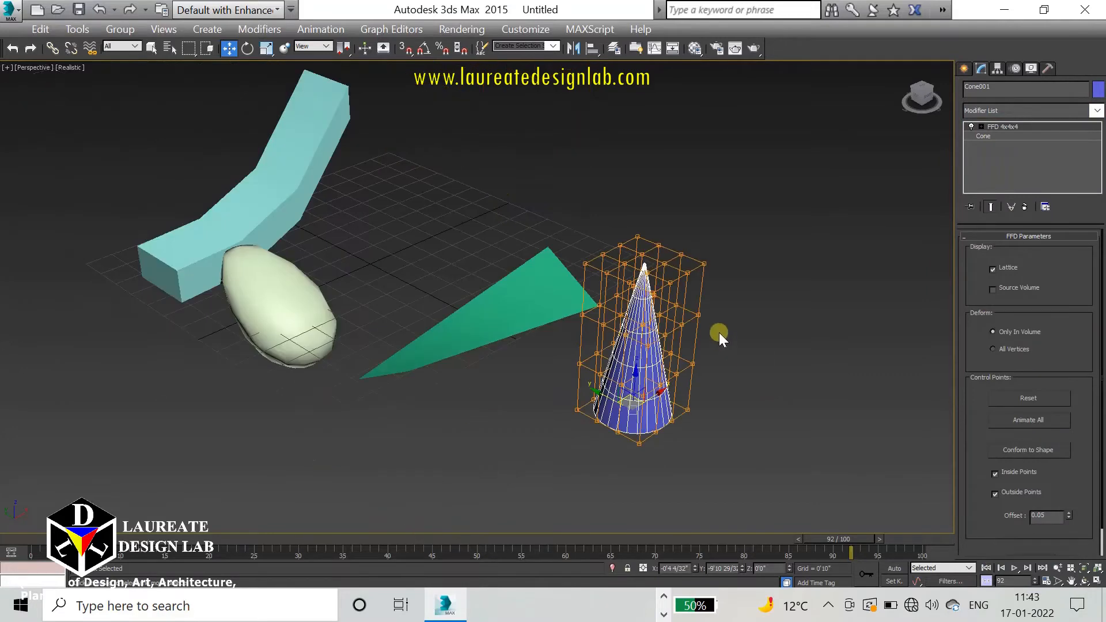
scroll(657, 290, up, 4)
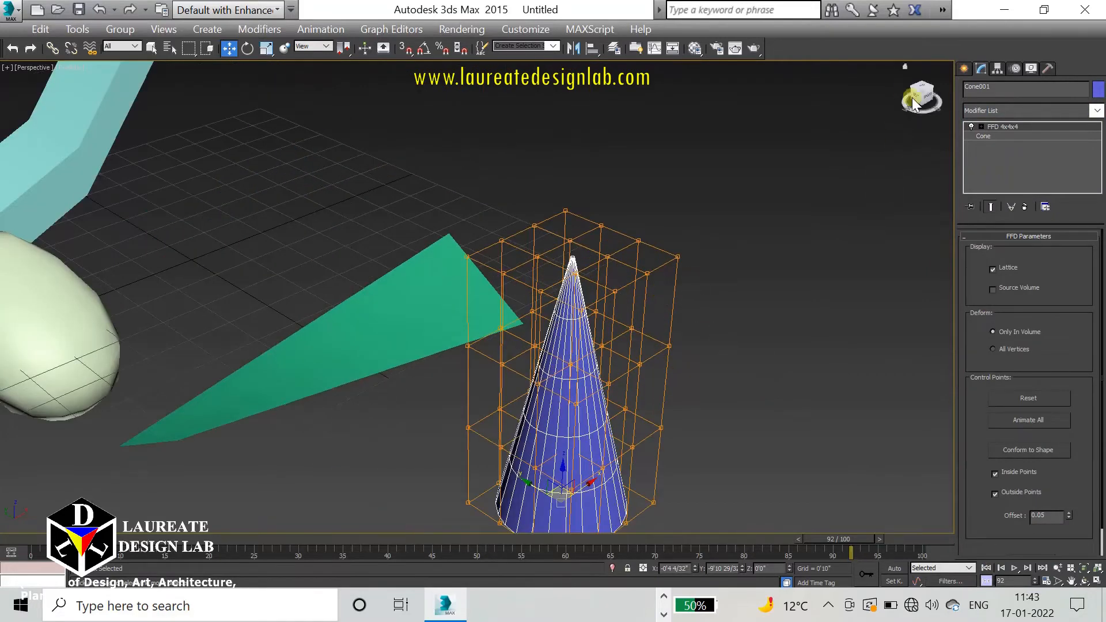
Enter the Control Points level of the cone's FFD 4x4x4 and select its second-lowest layer of lattice points from the front view.
click(929, 101)
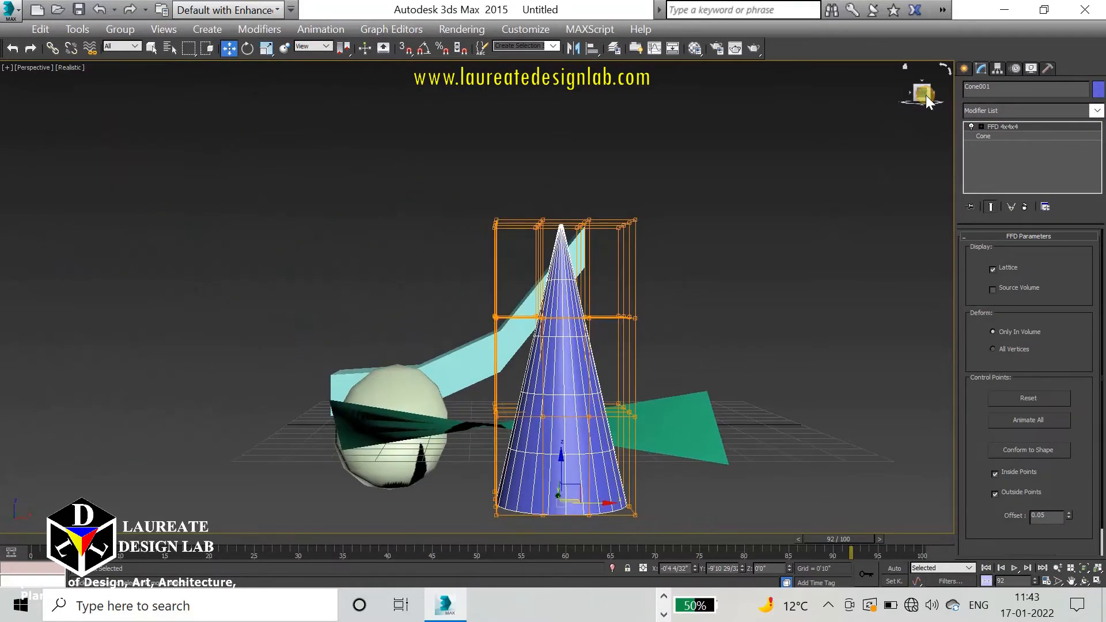
click(980, 127)
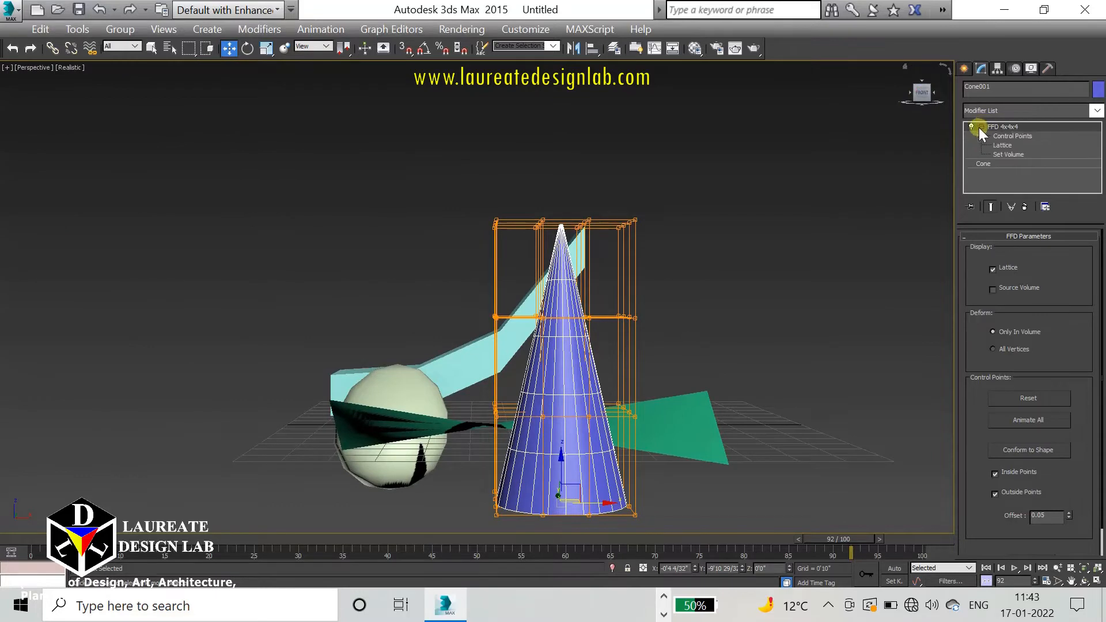
click(1003, 136)
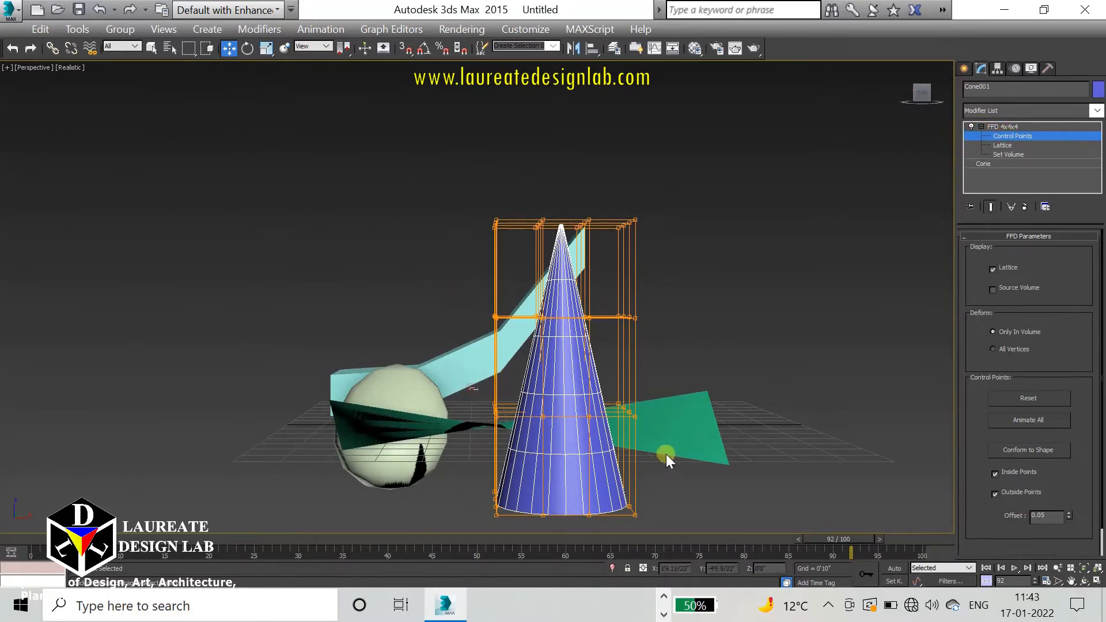
drag(707, 448, 707, 444)
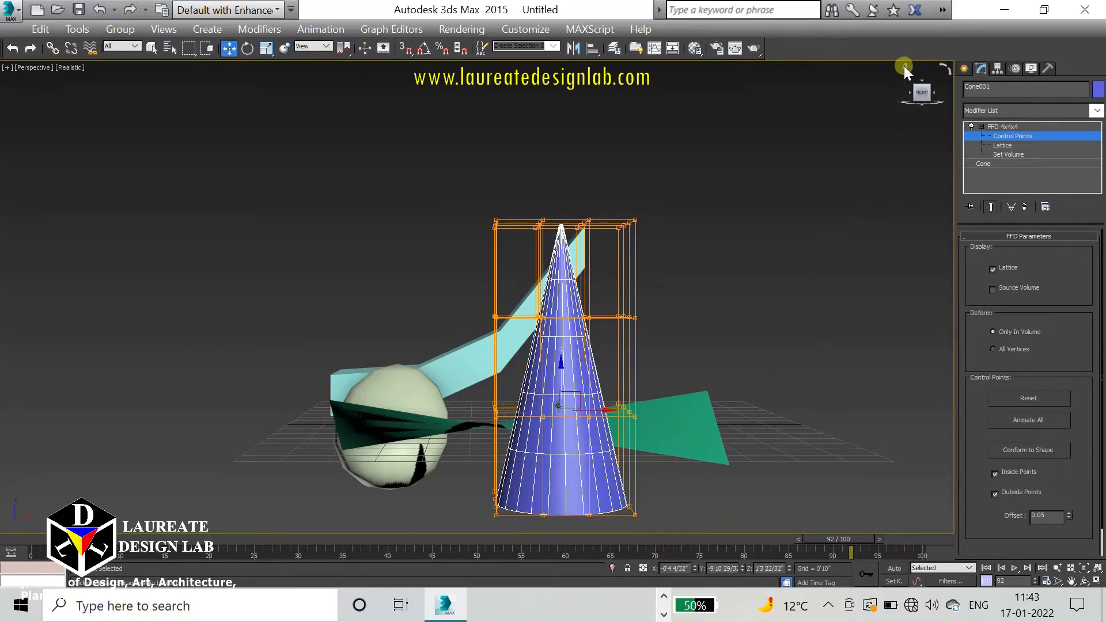
click(903, 66)
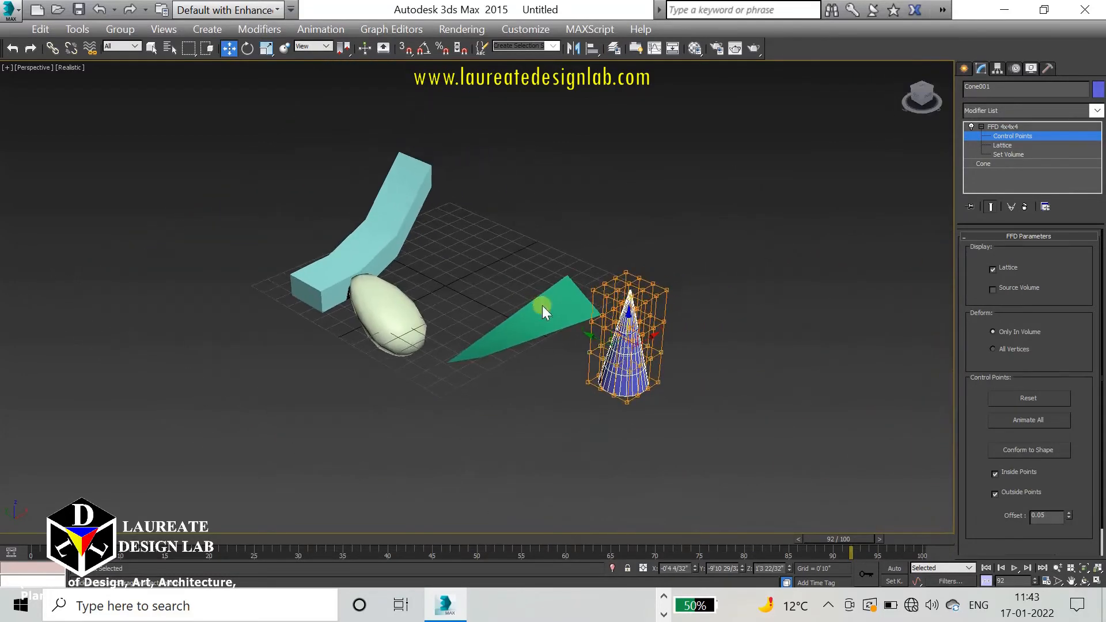
scroll(683, 348, up, 6)
middle_drag(685, 323, 671, 325)
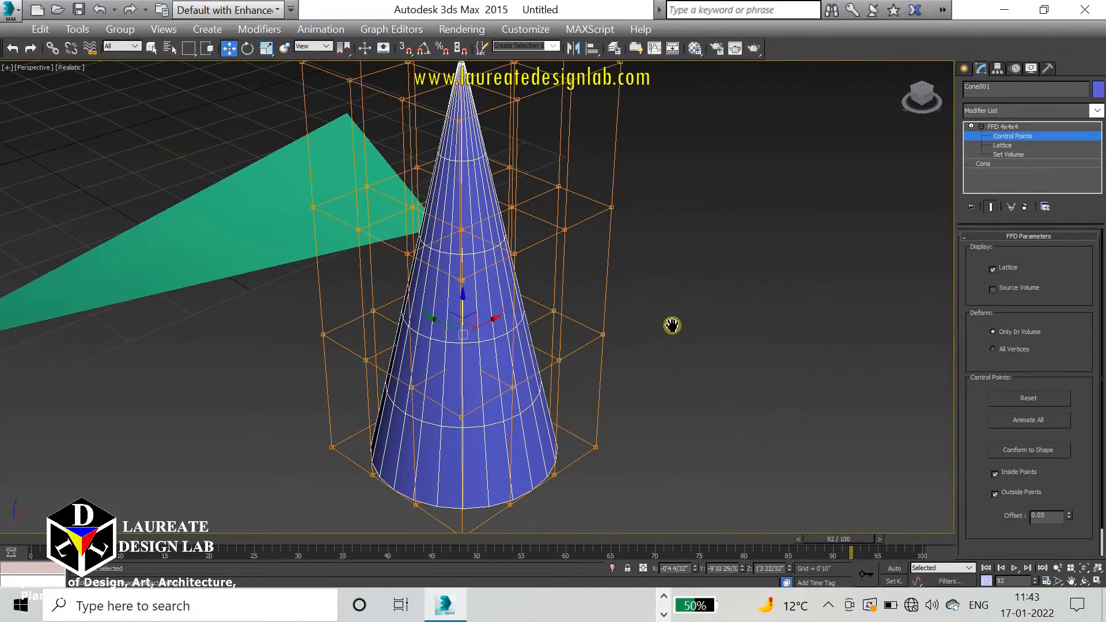
Scale the cone's selected control points uniformly to about 462% to bulge its lower part.
click(266, 48)
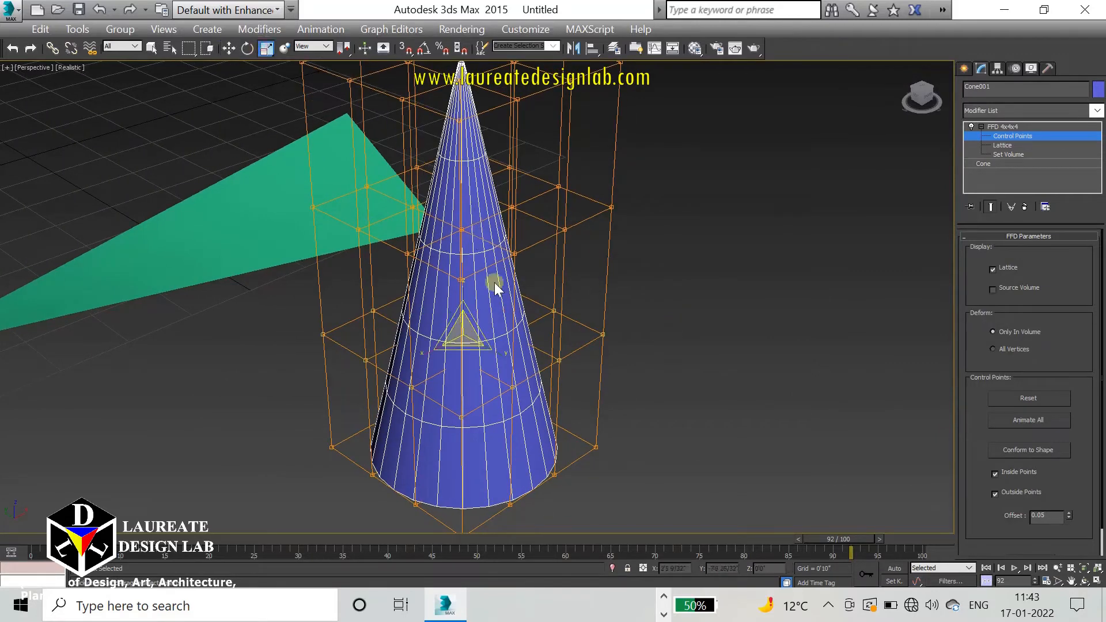
drag(464, 334, 680, 119)
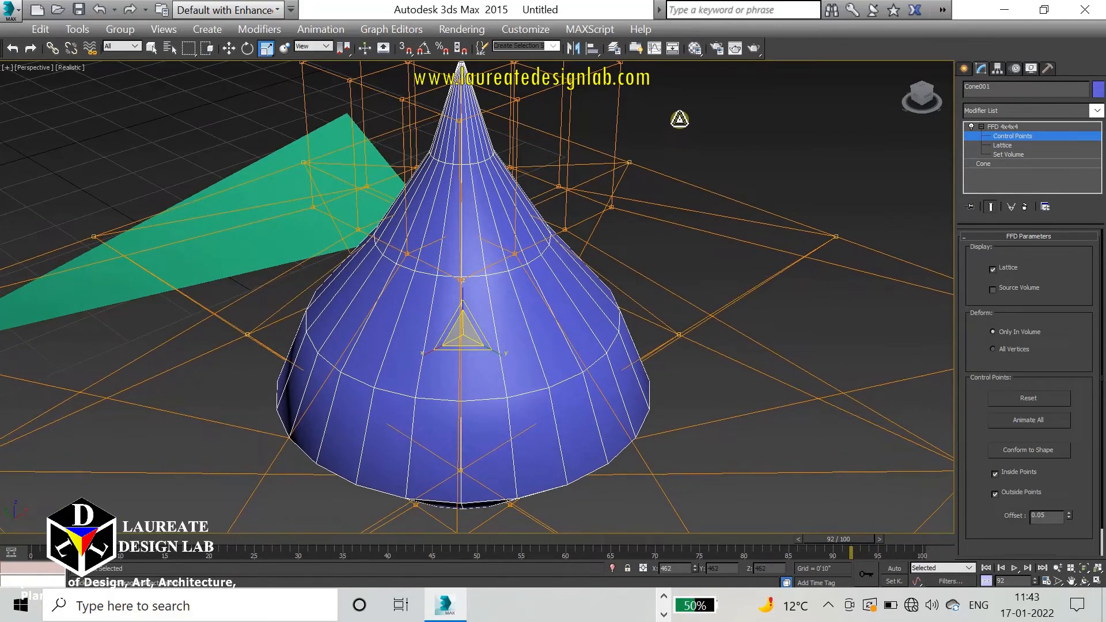
Add the four inner lattice points on the cone's underside to the control point selection.
middle_drag(563, 310, 553, 242)
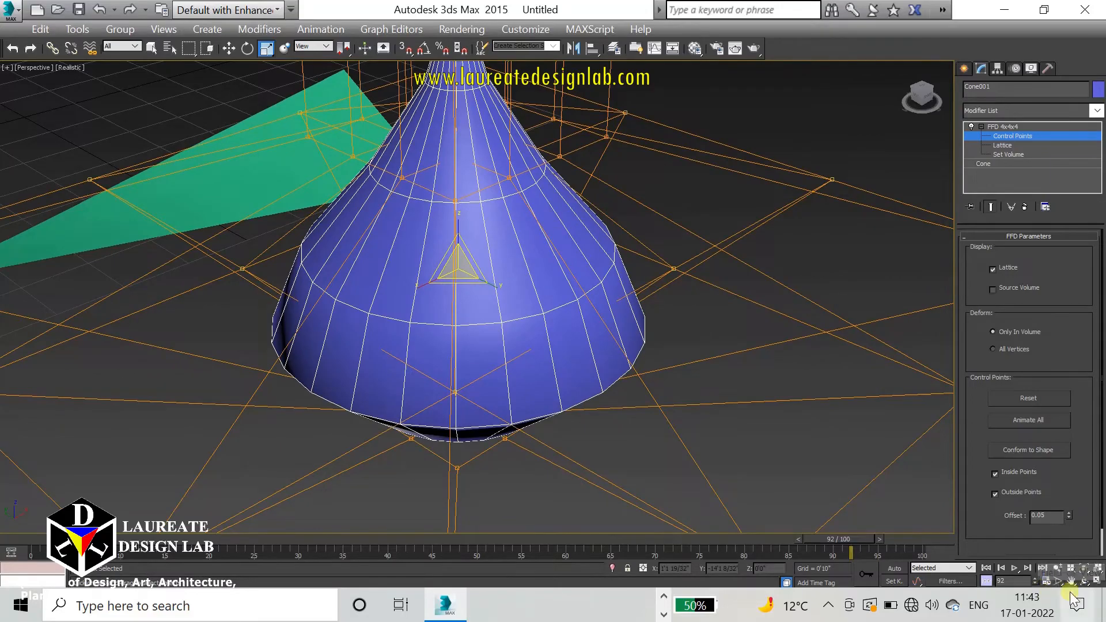
click(1083, 582)
drag(496, 333, 595, 256)
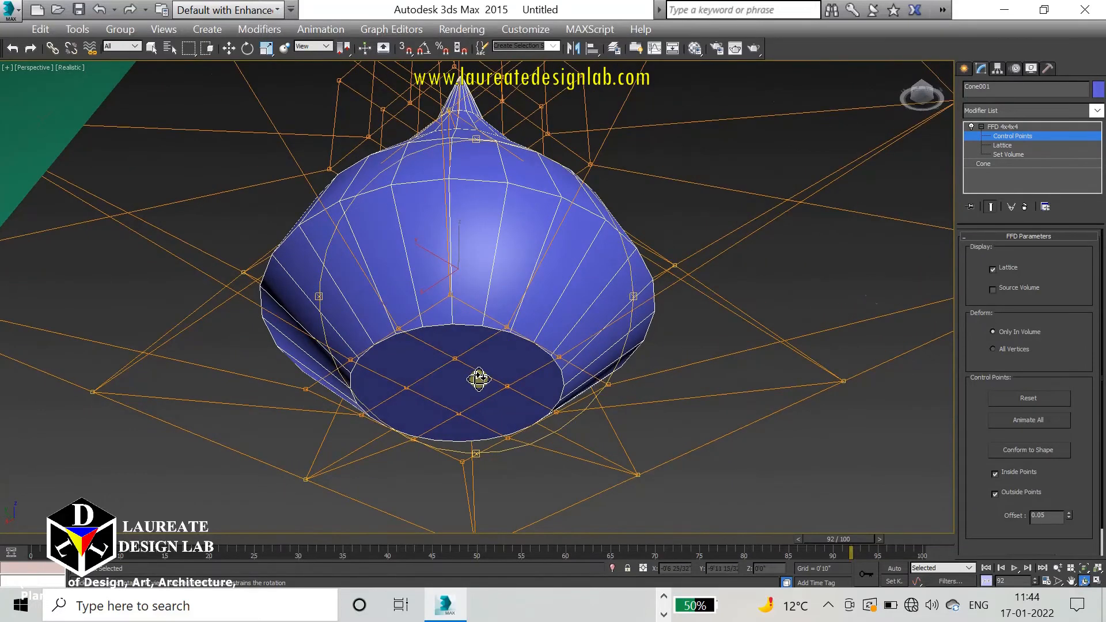
scroll(479, 378, up, 3)
drag(484, 365, 513, 340)
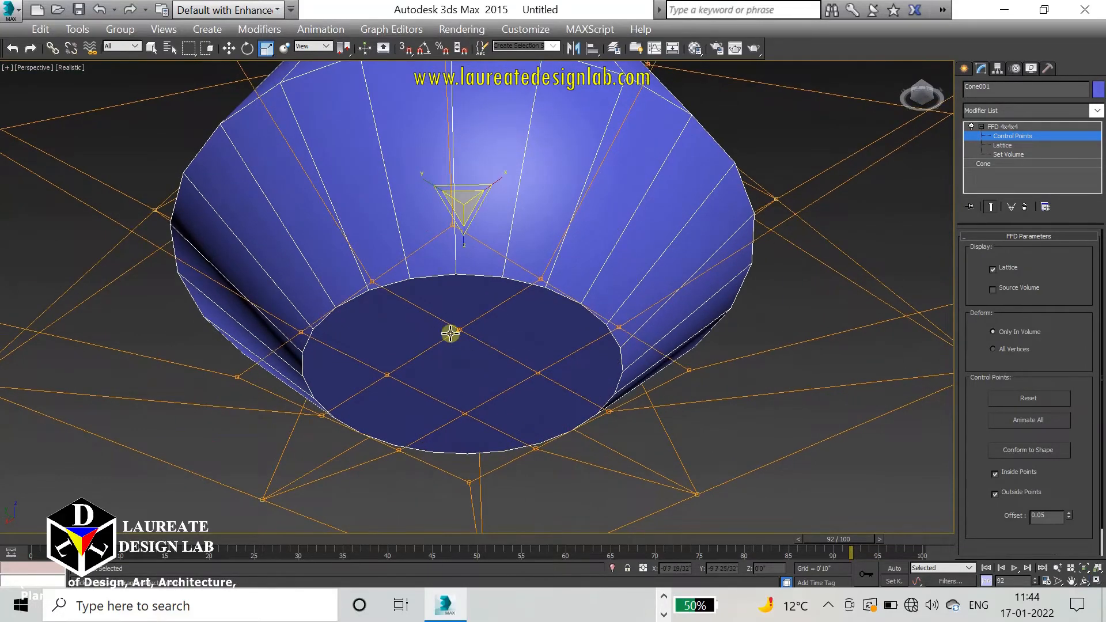
ctrl+click(458, 332)
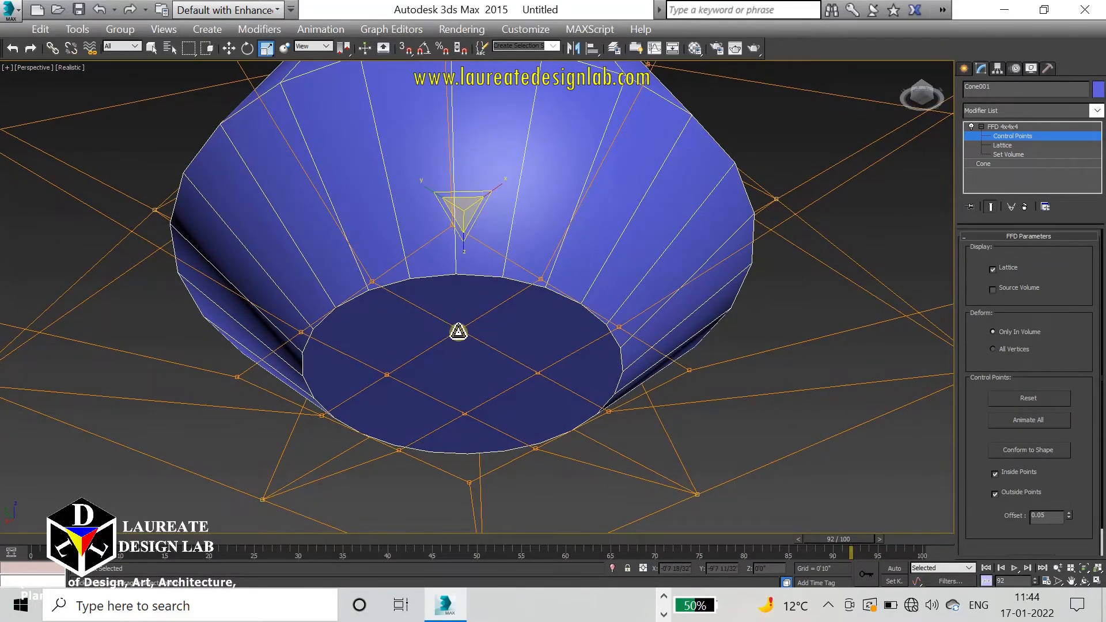
ctrl+click(387, 373)
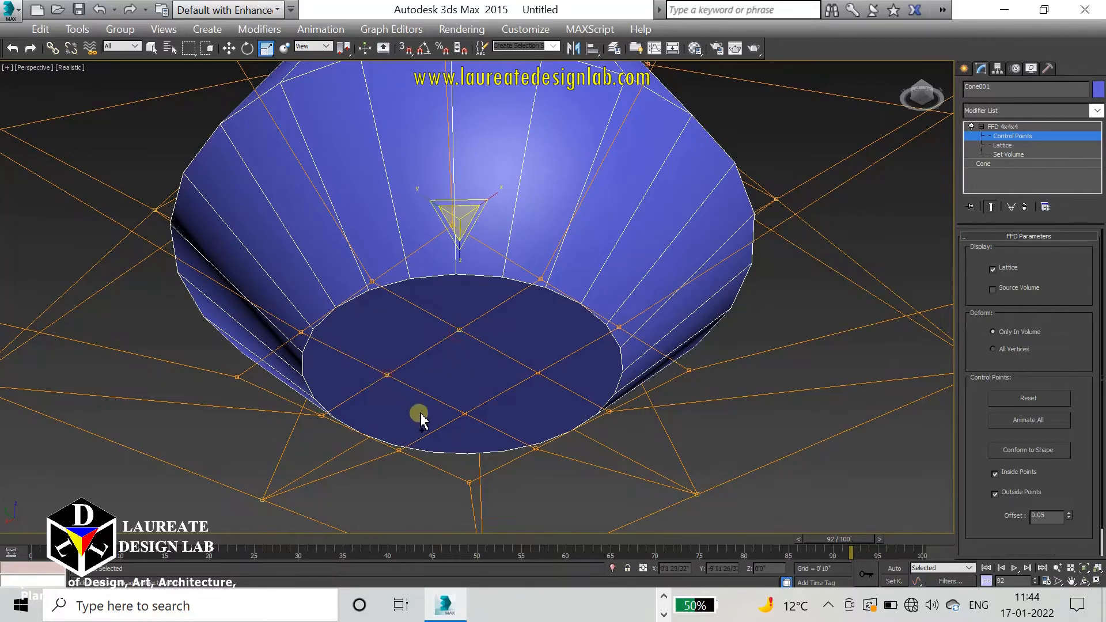
ctrl+click(463, 414)
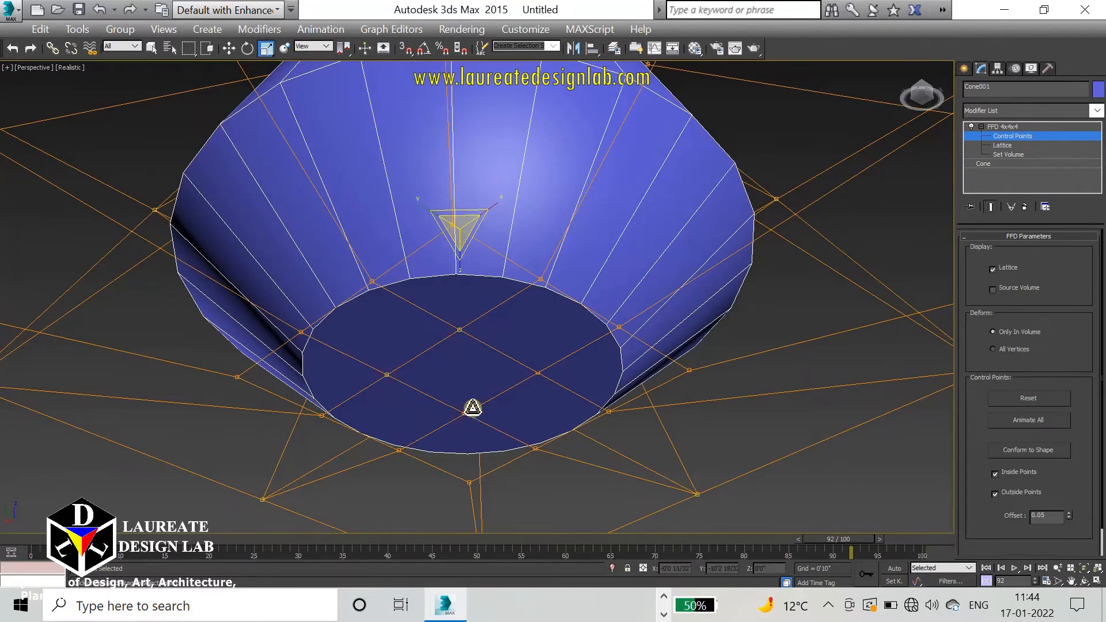
ctrl+click(537, 374)
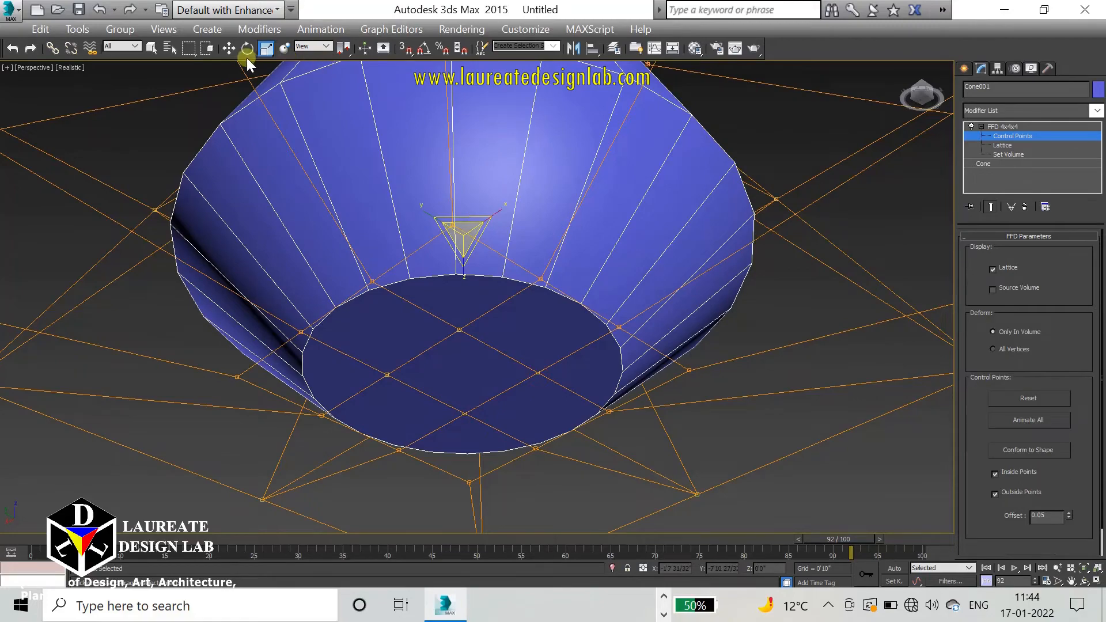
Move the cone's selected control points down about 2' along Z and clear the point selection.
click(230, 49)
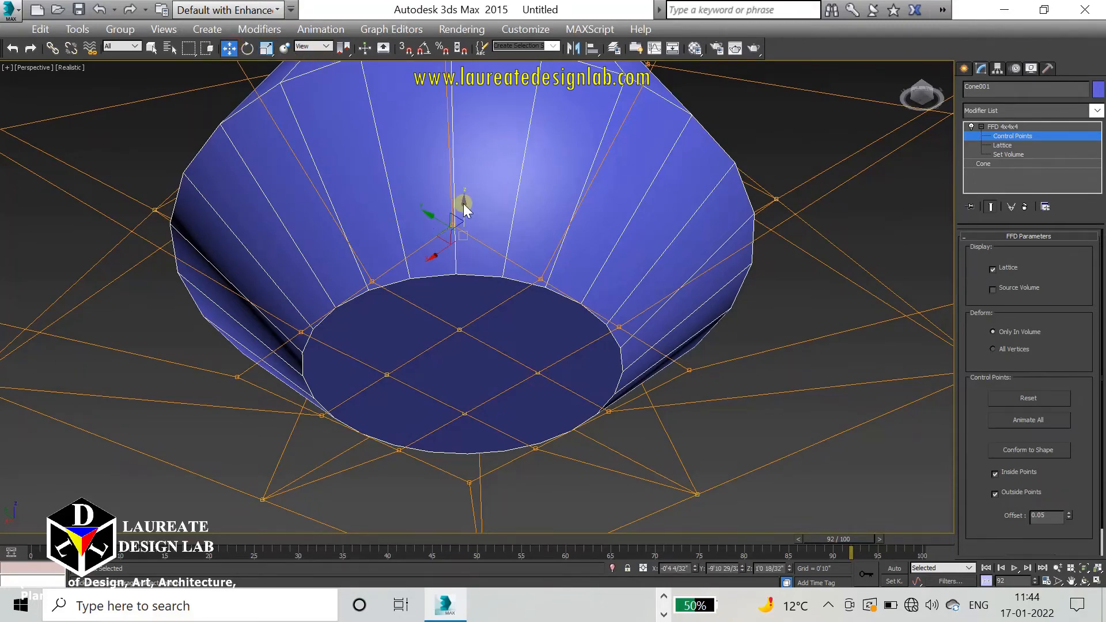
drag(463, 202, 442, 483)
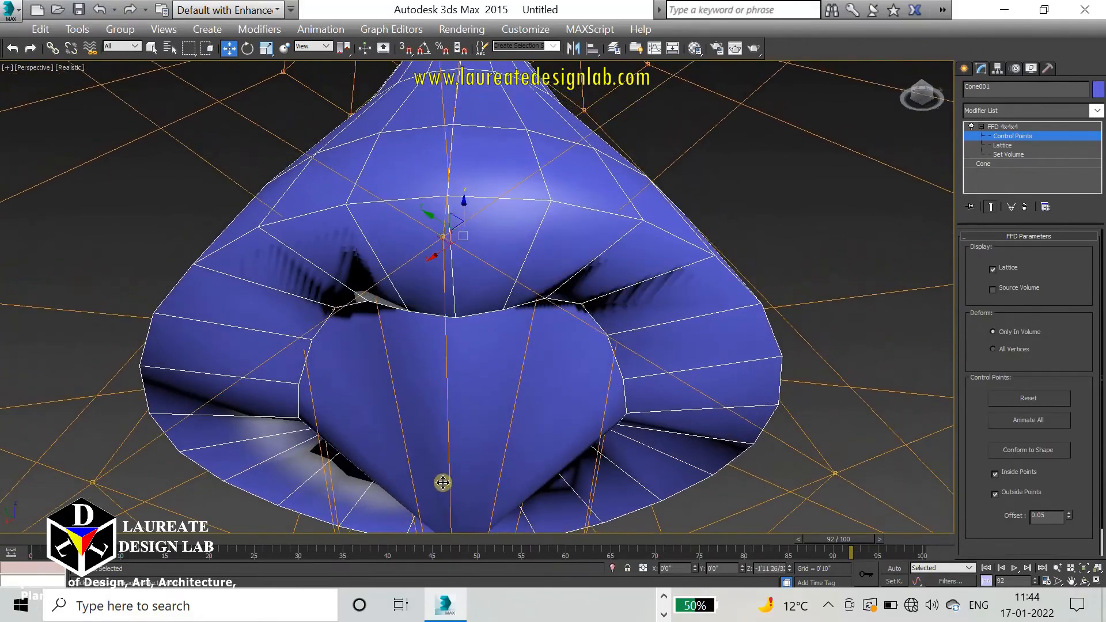
scroll(483, 422, down, 4)
alt+middle_drag(521, 419, 387, 496)
scroll(412, 444, down, 6)
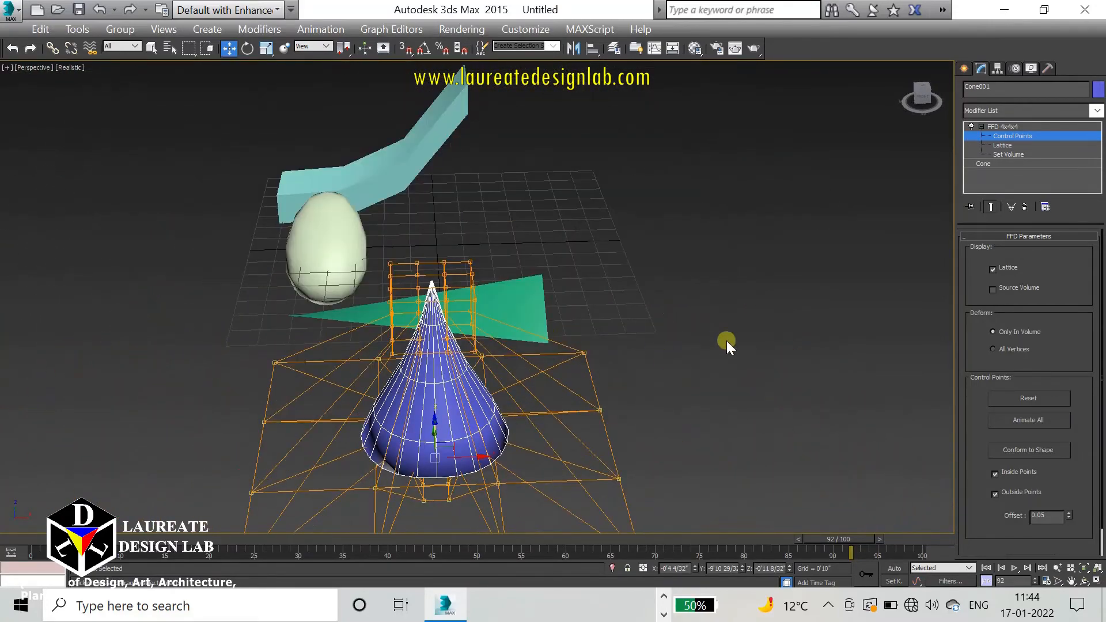
click(727, 340)
scroll(498, 398, up, 4)
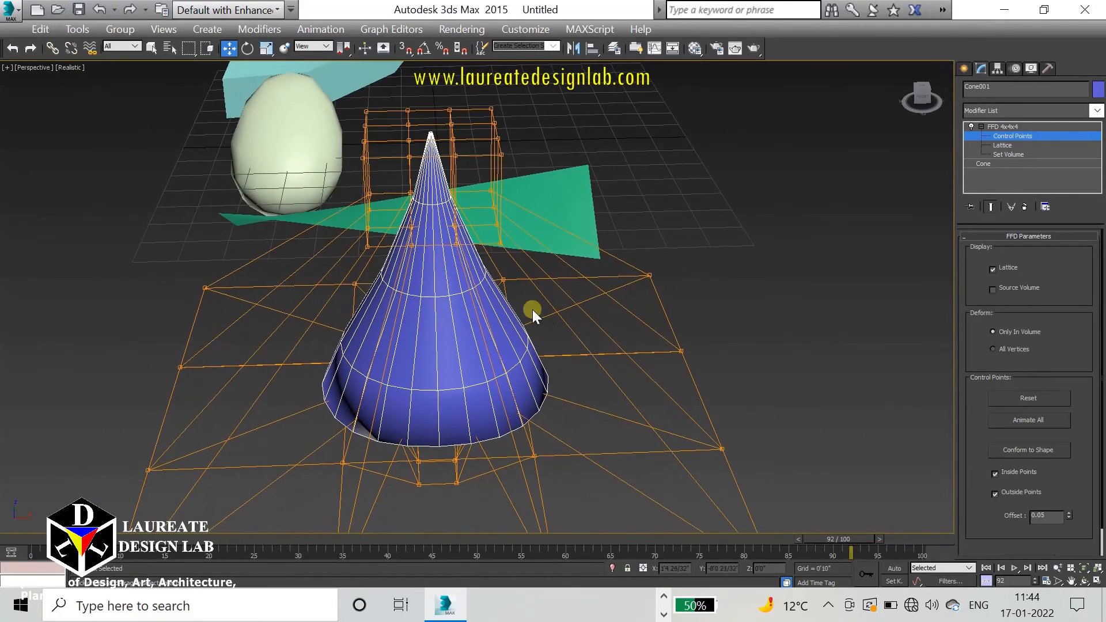
Exit the cone's Control Points level, deselect the cone and inspect the deformed shape alongside the other objects.
click(1007, 127)
click(717, 311)
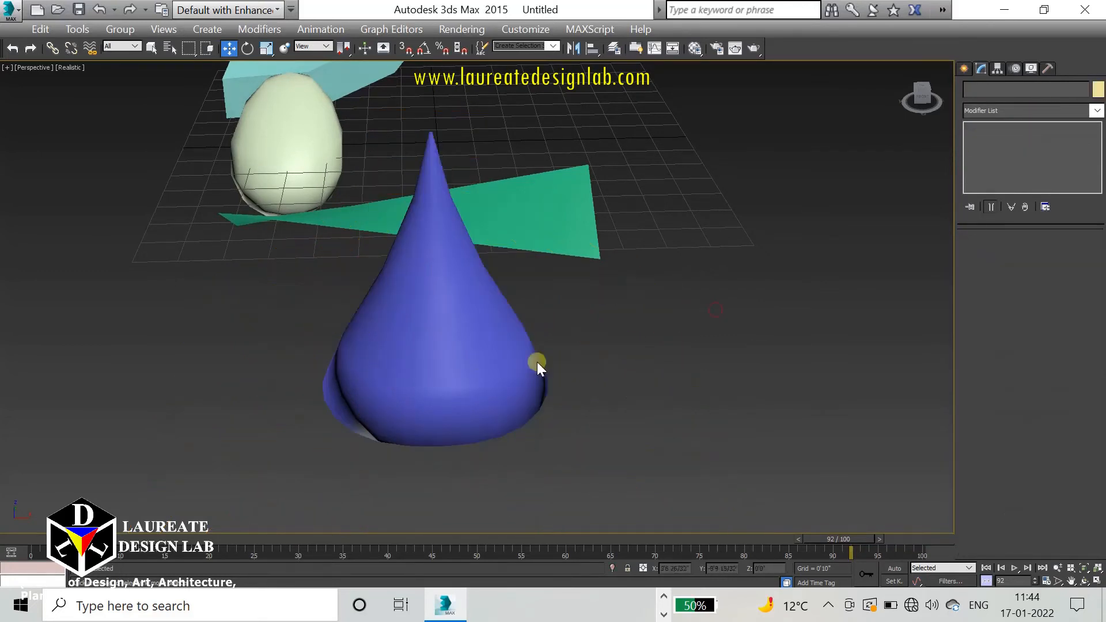
click(1081, 580)
drag(469, 321, 485, 301)
drag(450, 304, 525, 316)
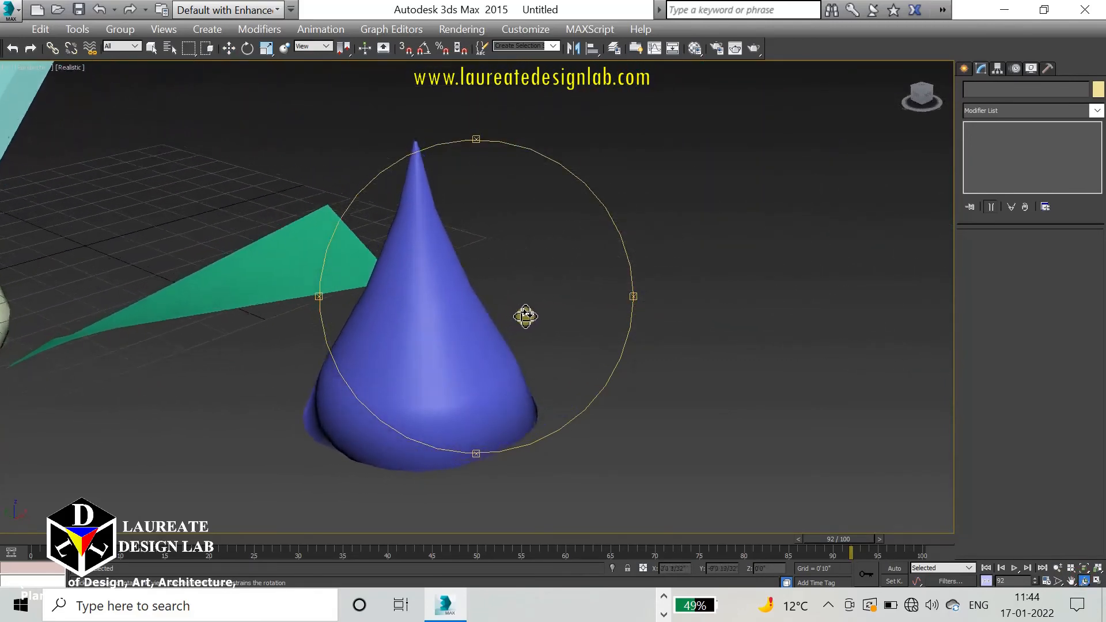
scroll(555, 346, down, 5)
middle_drag(555, 345, 634, 349)
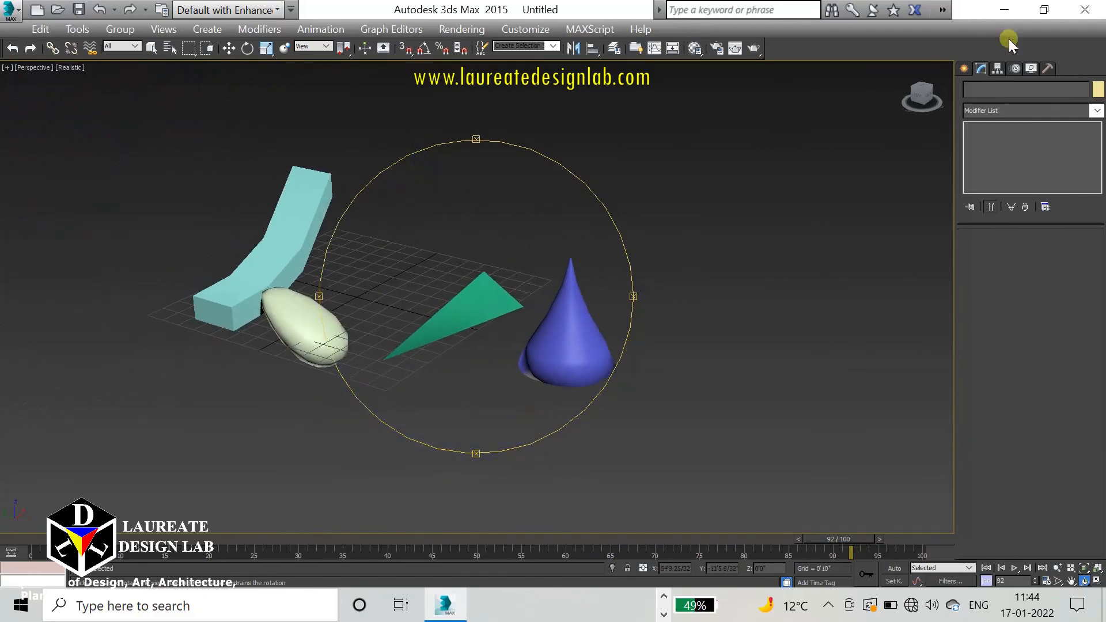